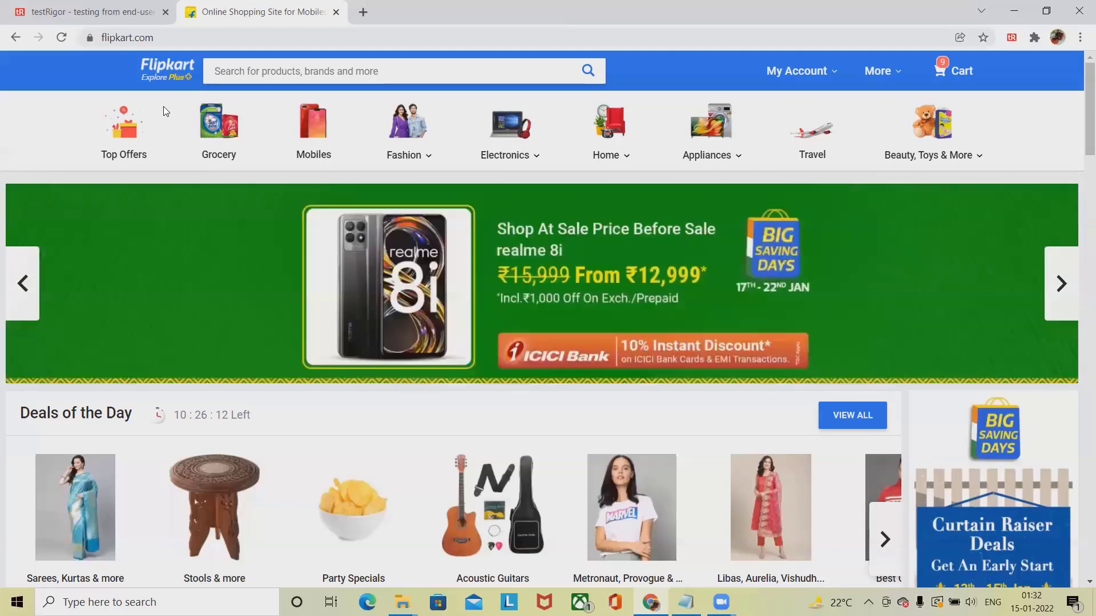
- Open All Test Suites in testRigor, then switch back to the Flipkart home page tab
click(74, 5)
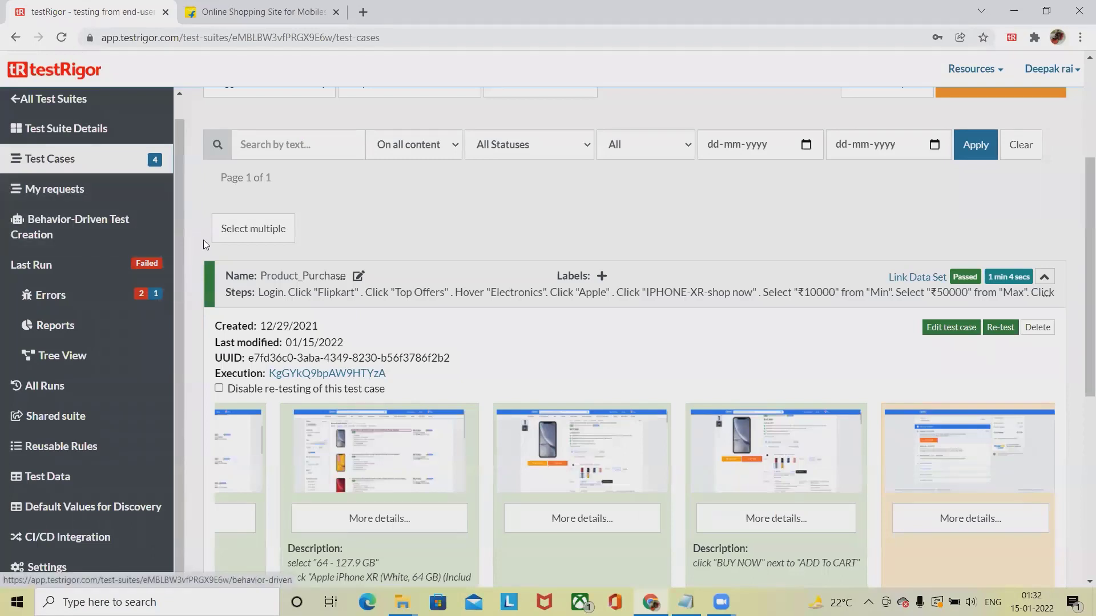
click(62, 103)
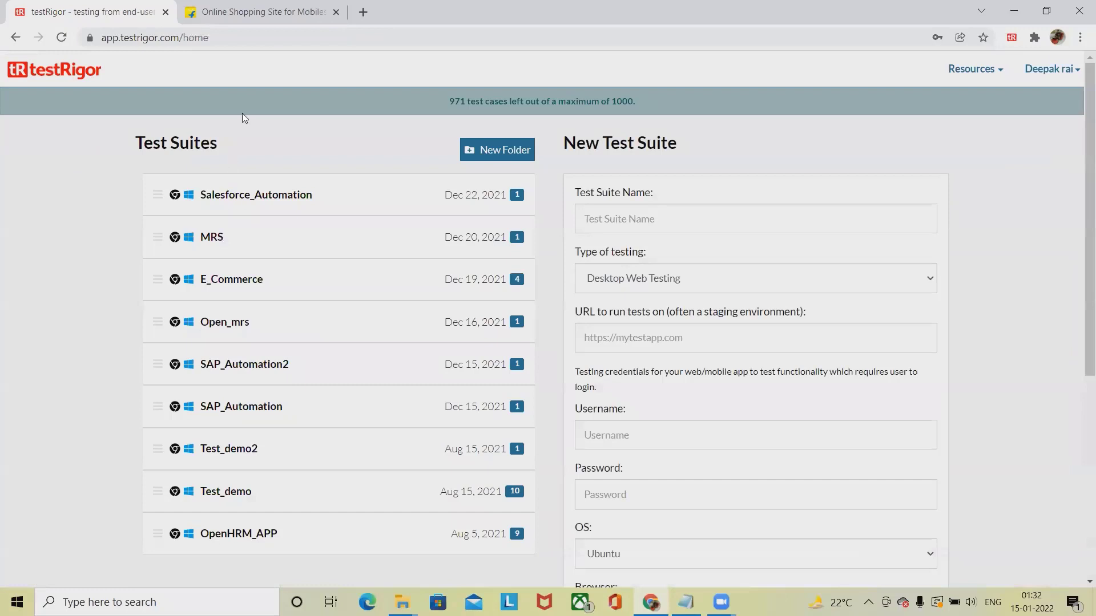
click(266, 23)
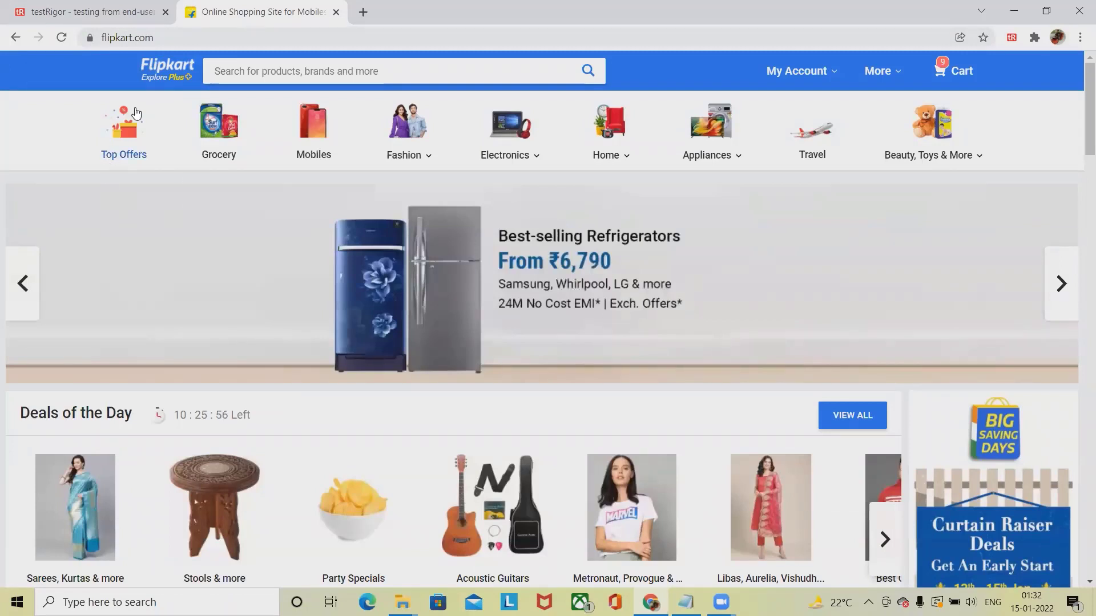
- Open the iPhone XR series listing via Top Offers, Electronics and the Apple store
click(128, 140)
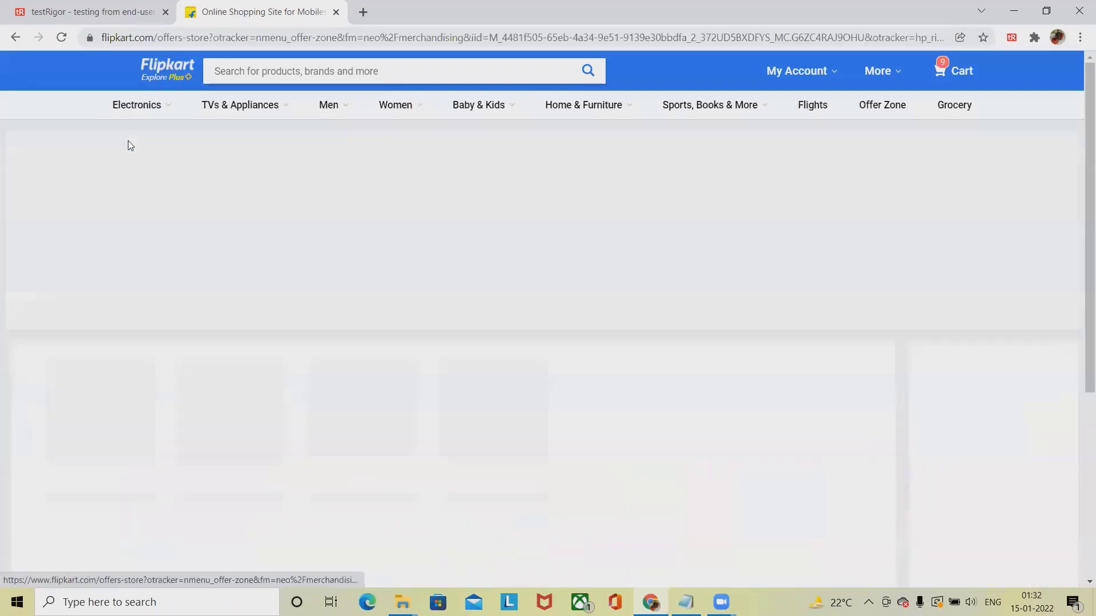
mouse_move(137, 105)
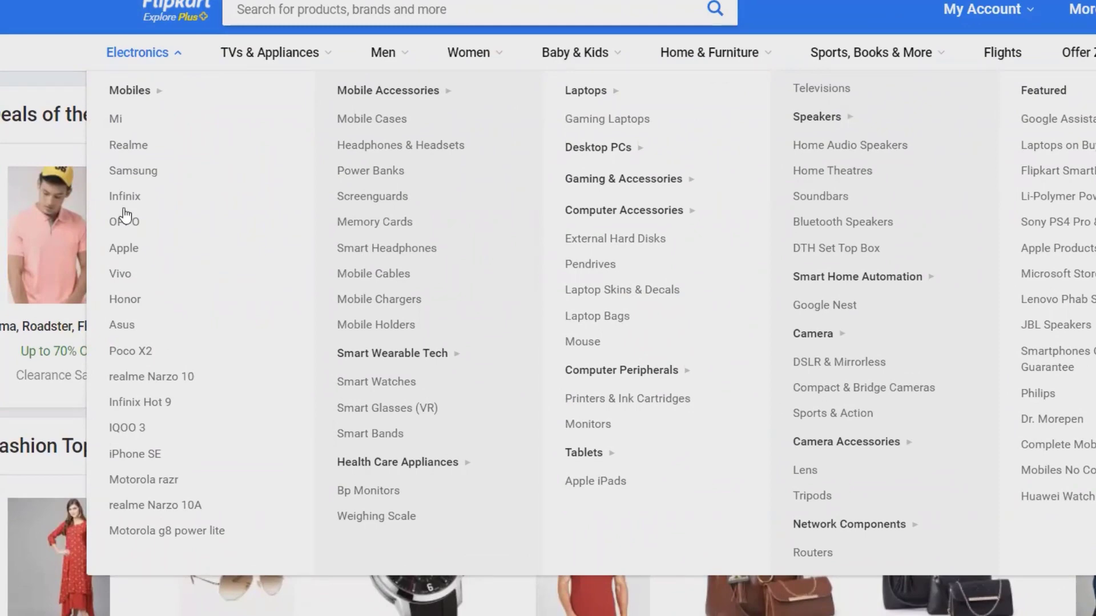
click(133, 252)
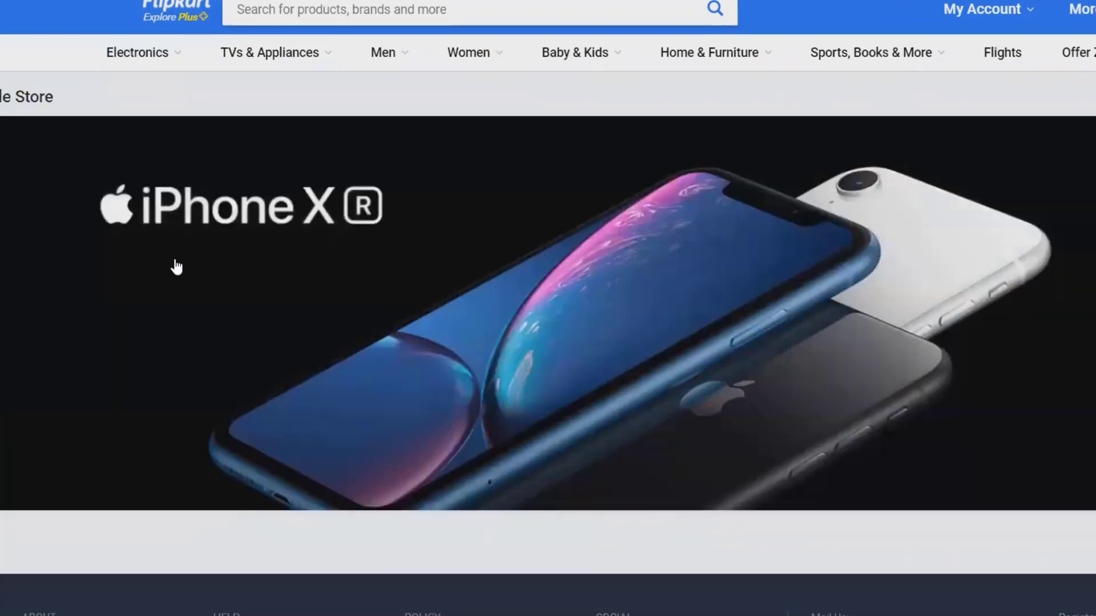
click(177, 267)
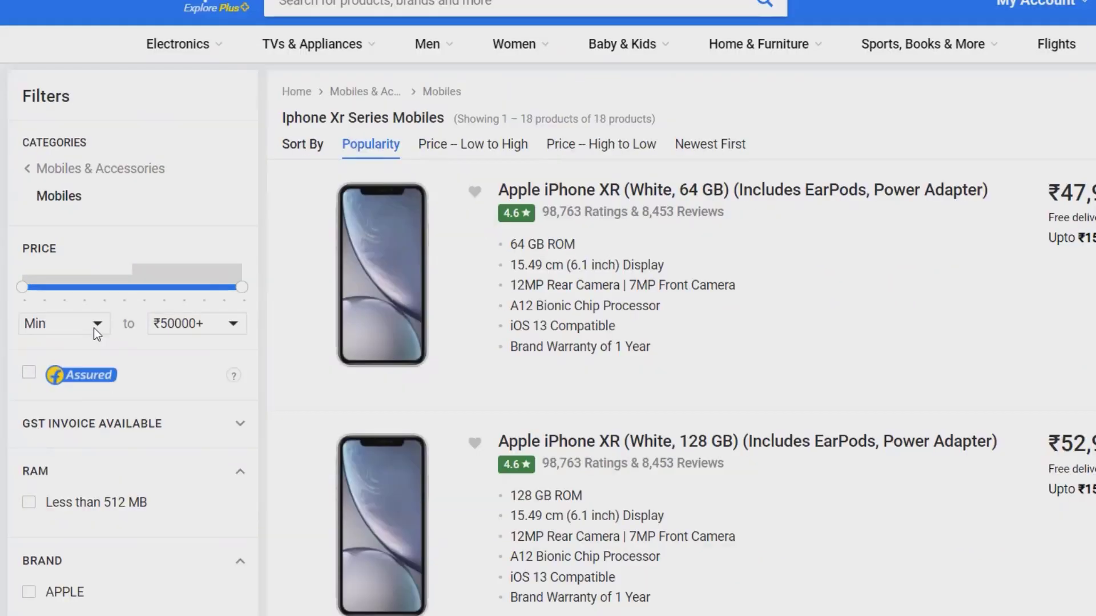
- Set the price filter to a ₹10000 minimum and a ₹50000+ maximum
click(74, 324)
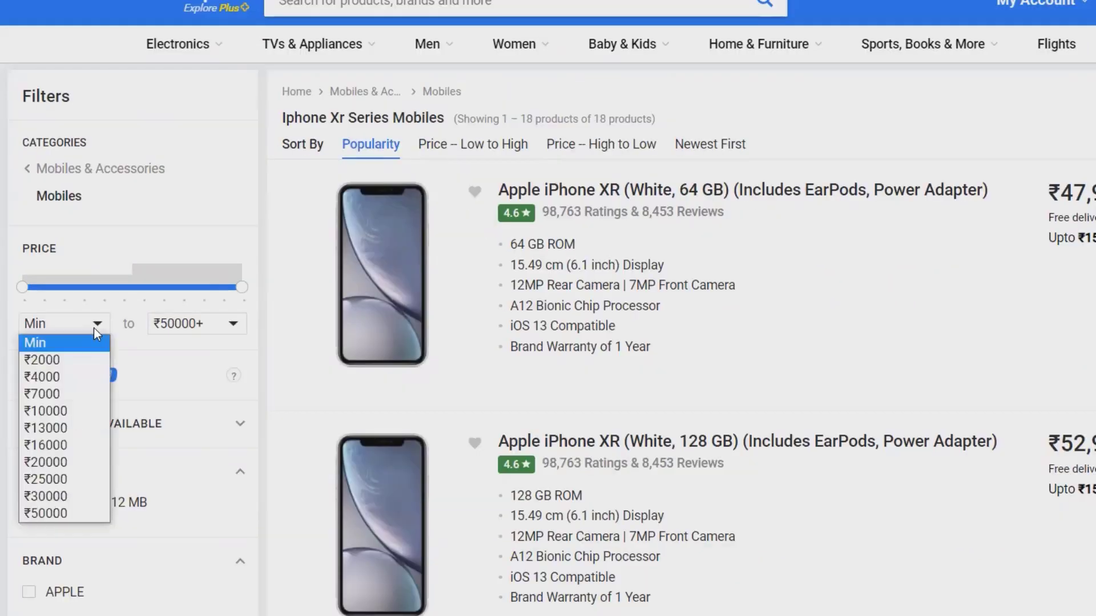
click(75, 413)
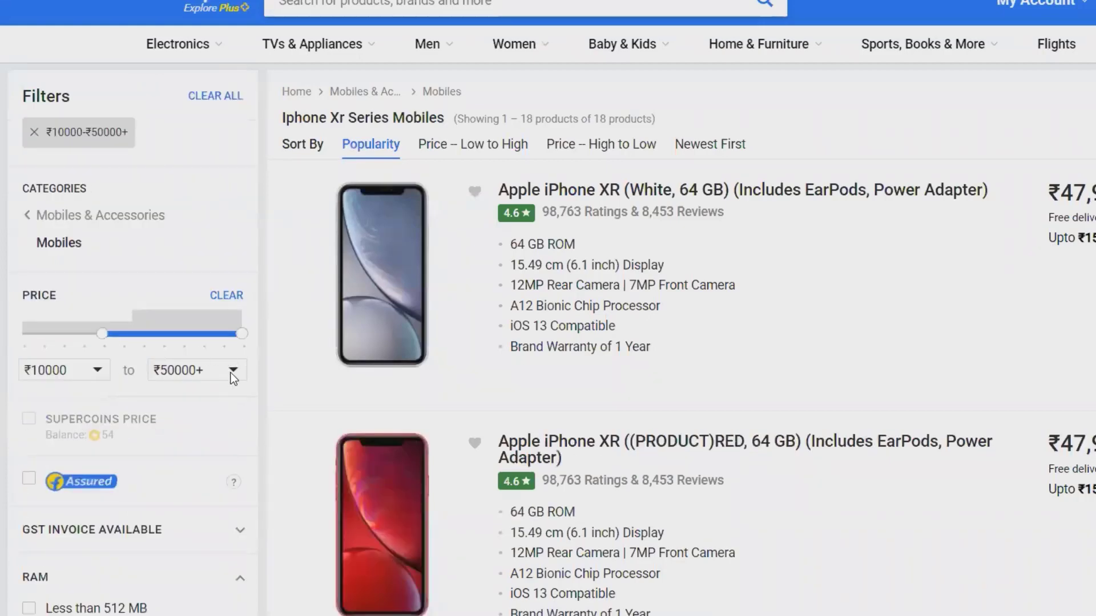
click(230, 372)
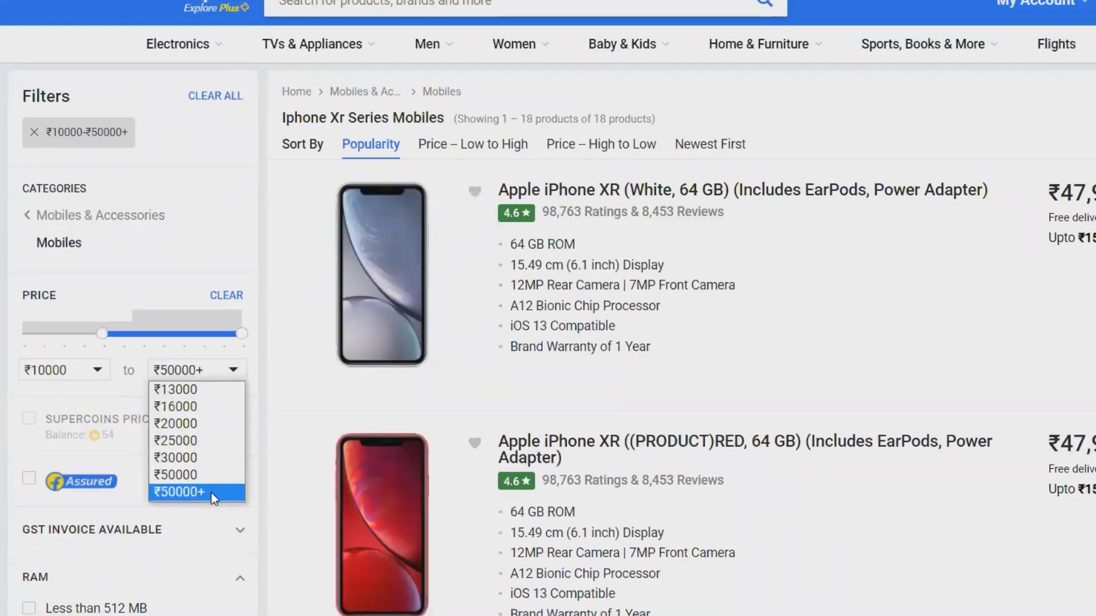
click(193, 476)
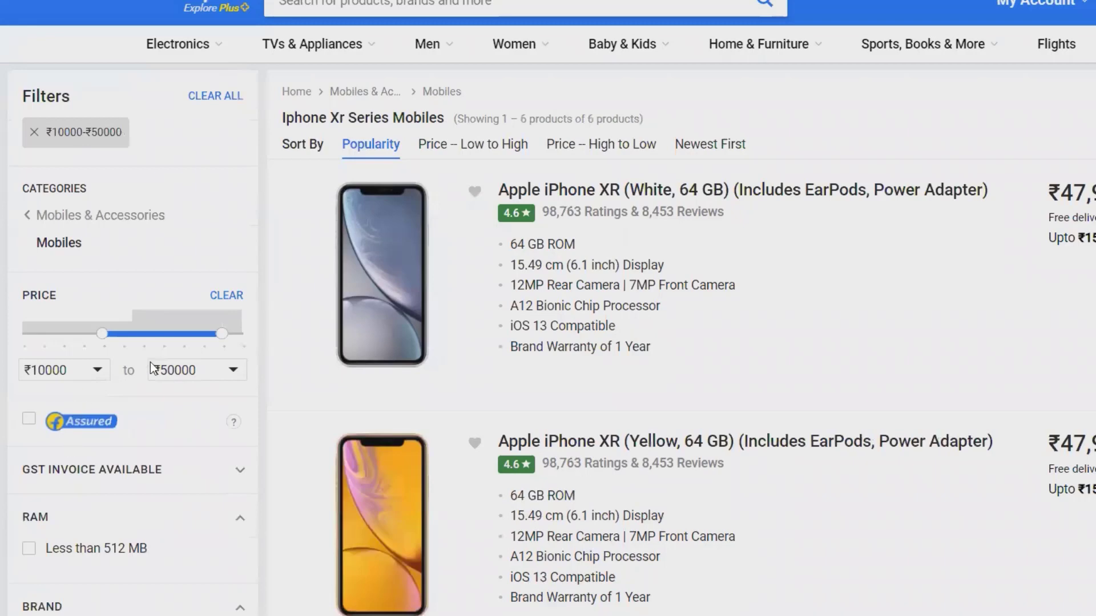
click(195, 371)
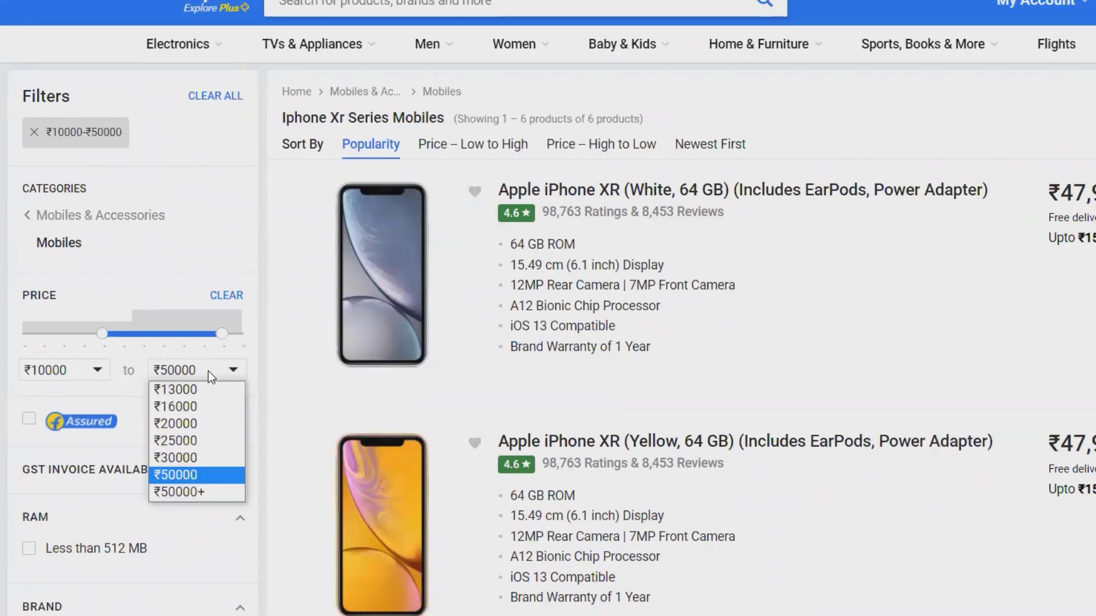
click(194, 491)
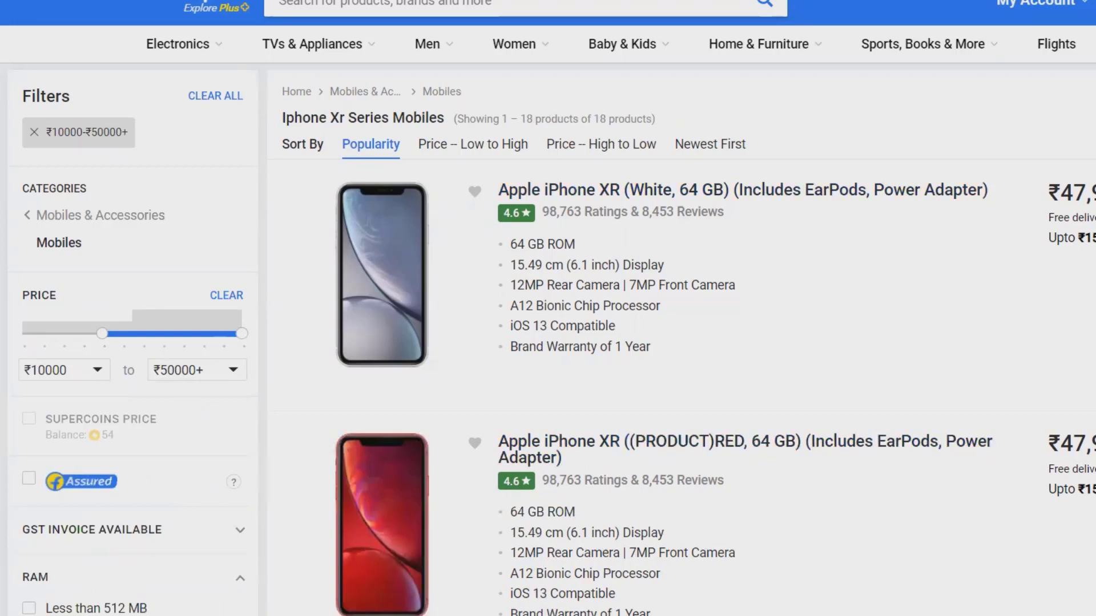
scroll(548, 319, down, 8)
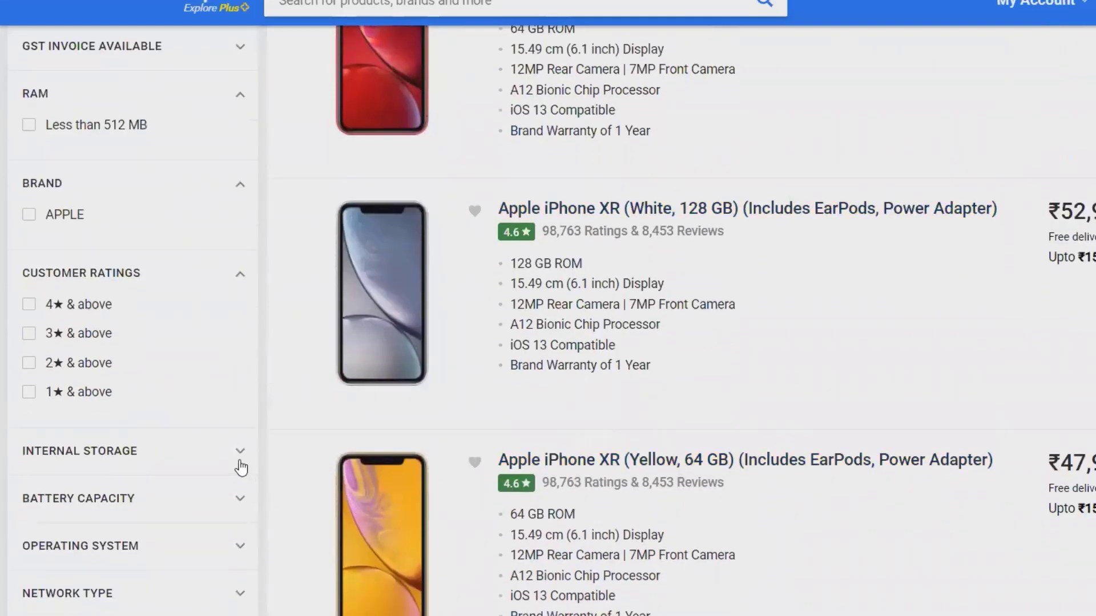
- Filter the iPhone XR results to 64 - 127.9 GB internal storage
click(241, 465)
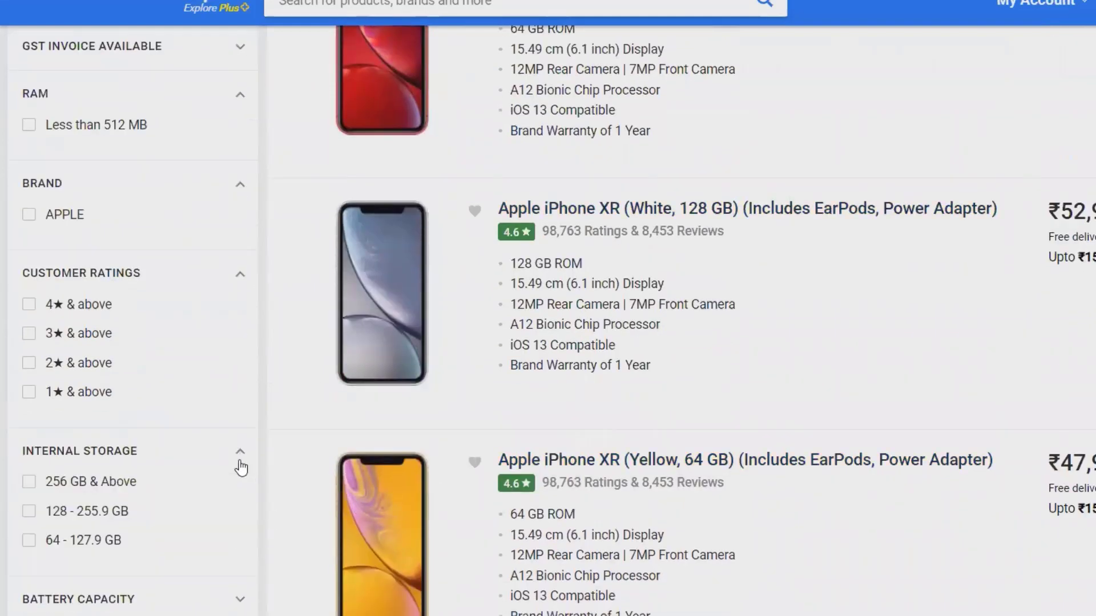
click(29, 541)
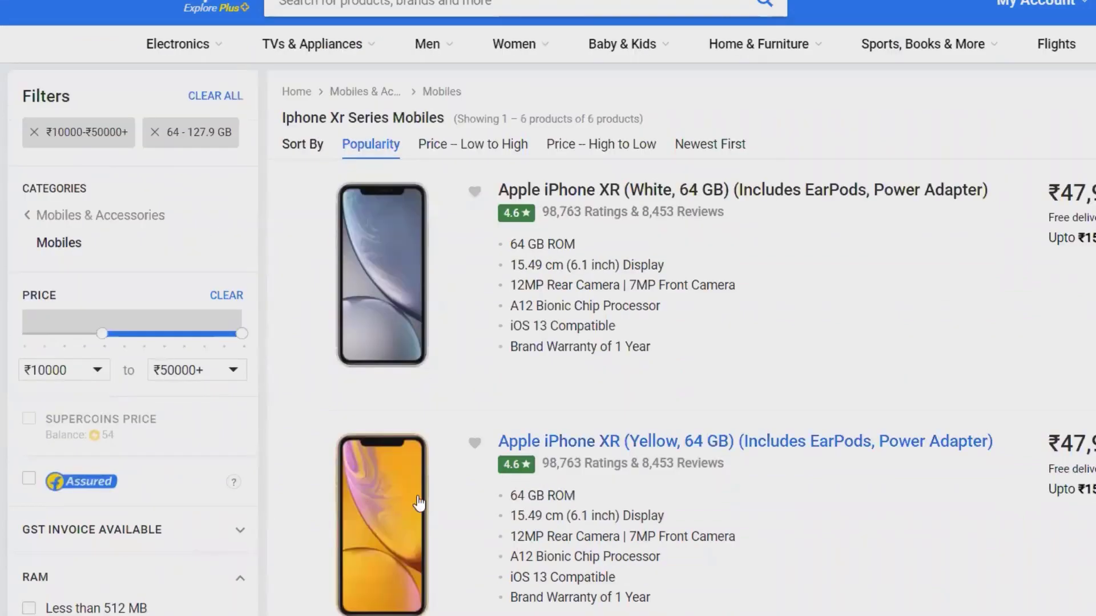
scroll(547, 319, down, 10)
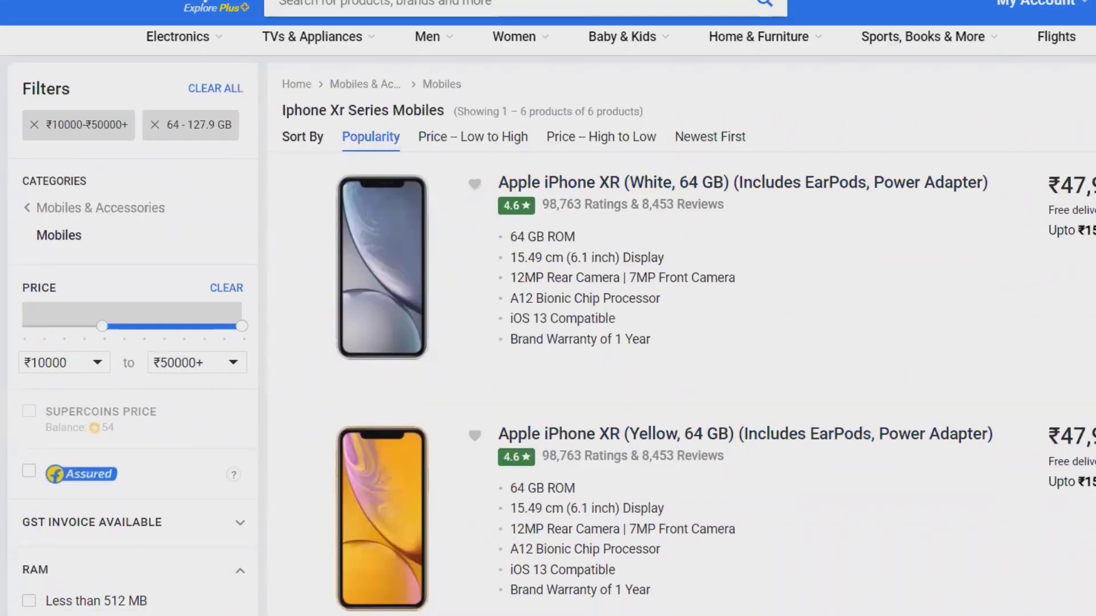
scroll(548, 319, down, 3)
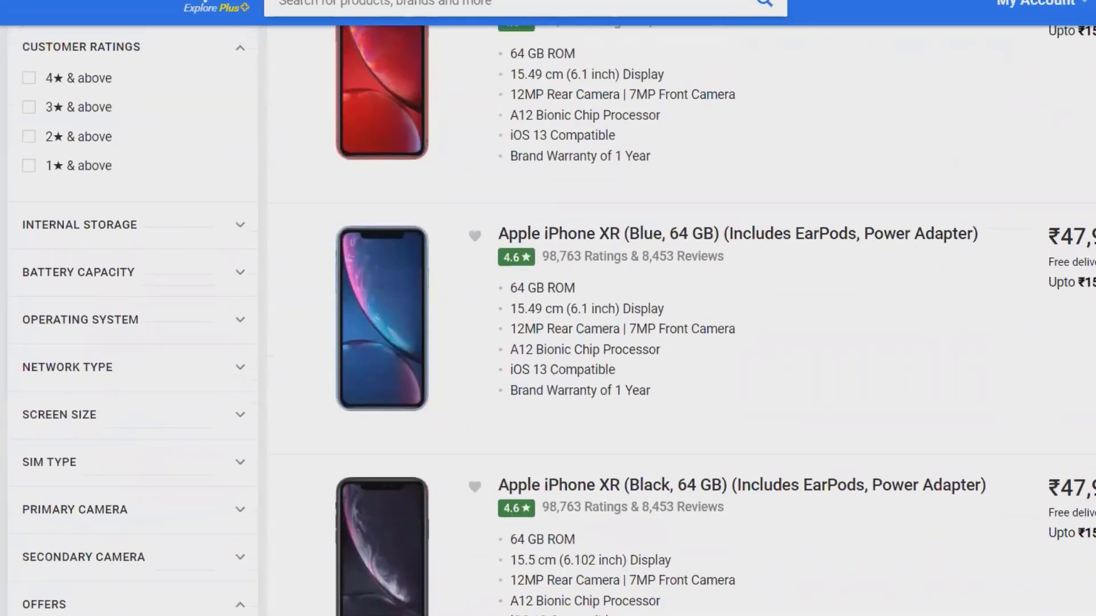
scroll(548, 319, up, 3)
scroll(547, 319, up, 10)
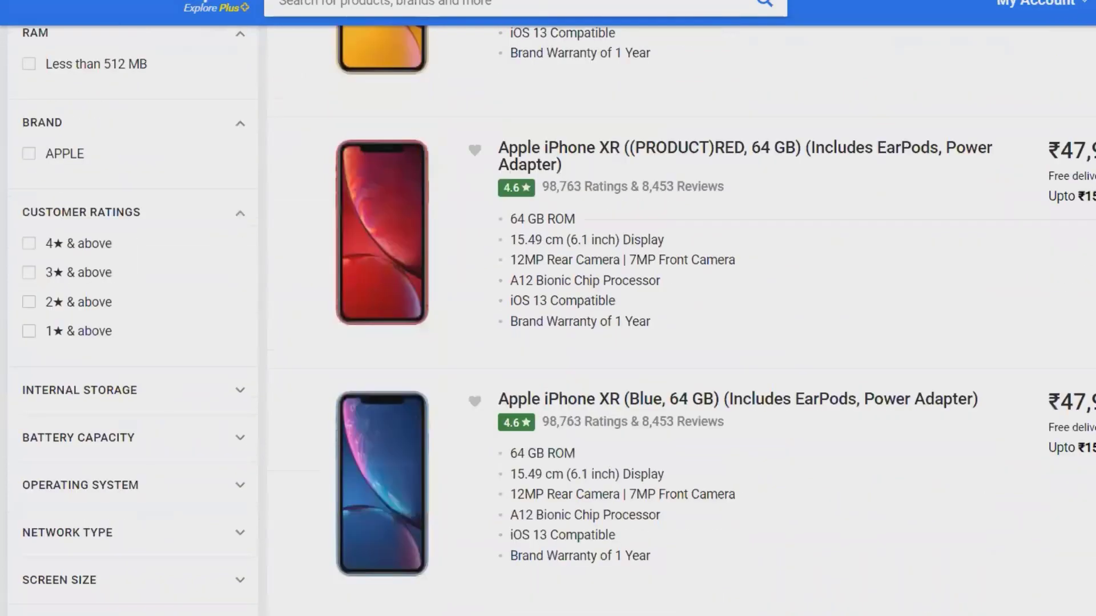
scroll(548, 320, down, 3)
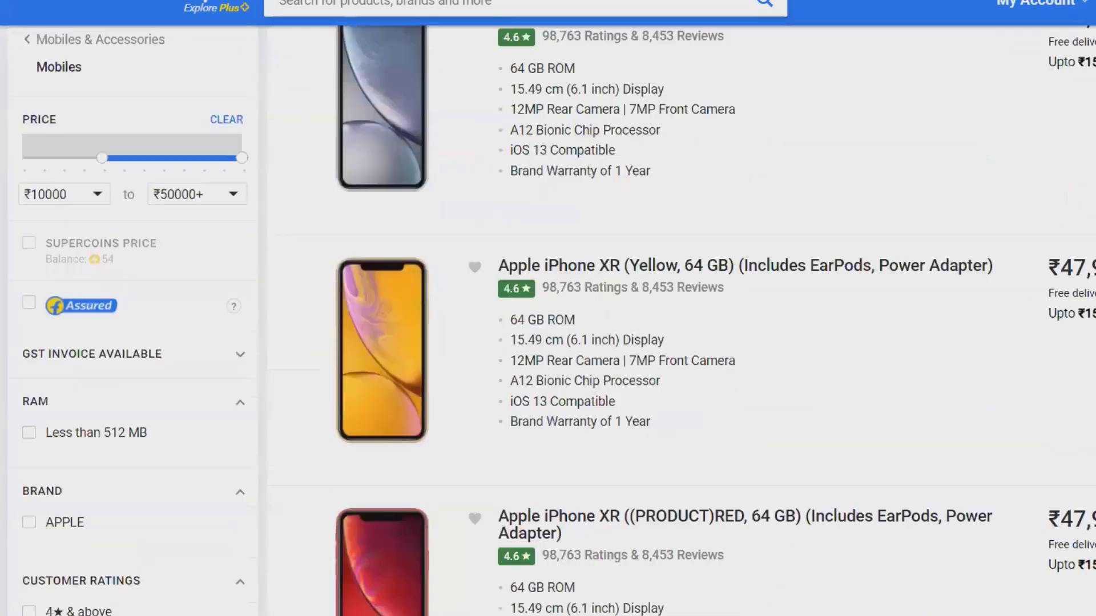
scroll(548, 320, down, 8)
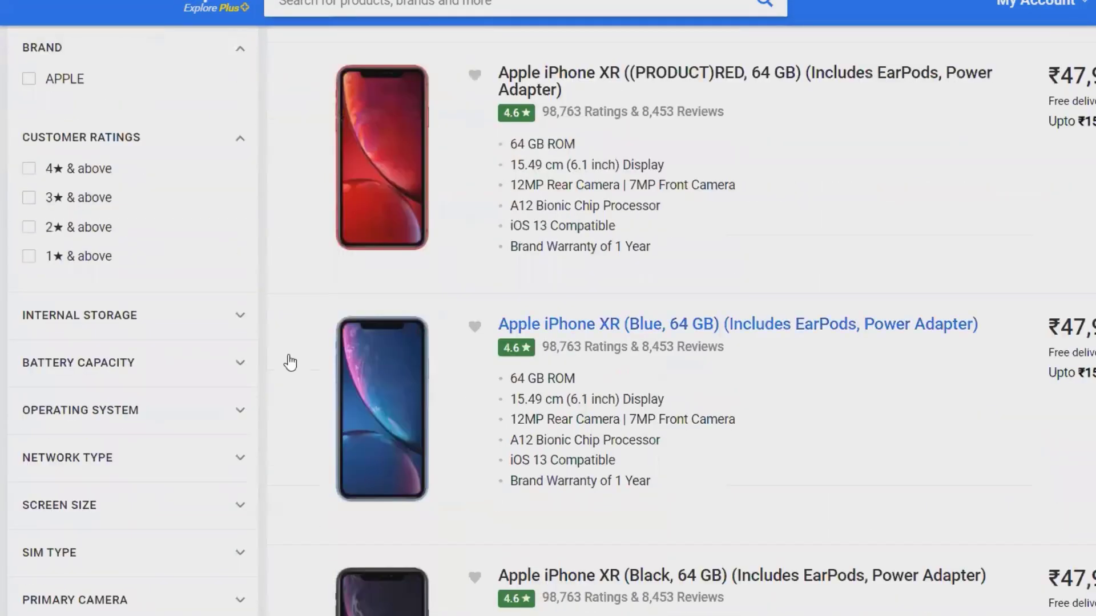
click(241, 323)
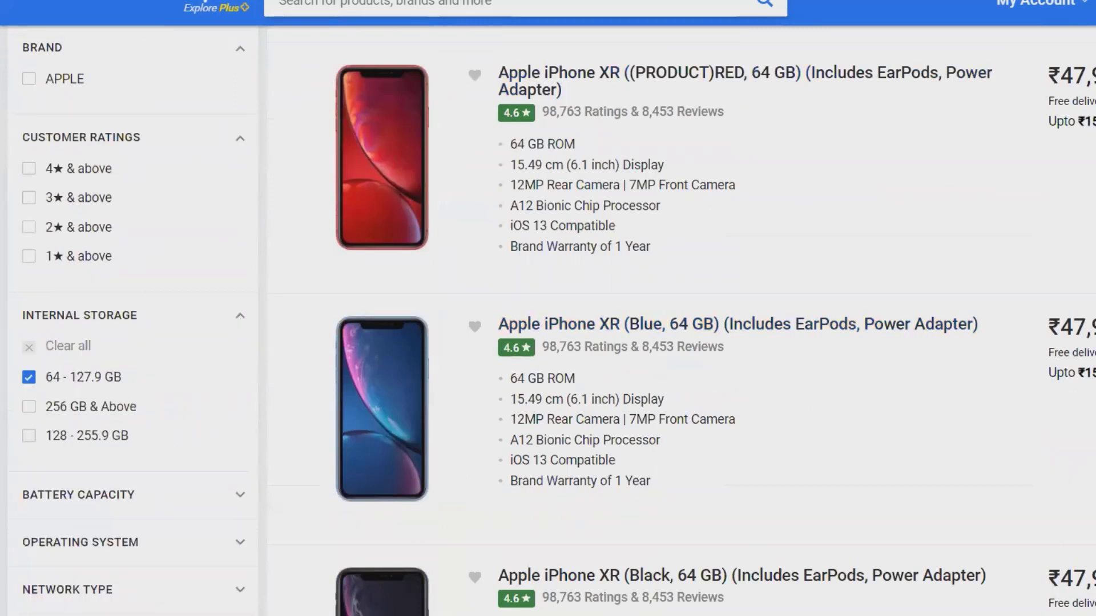
- Open the Apple iPhone XR (White, 64 GB) product page from the six results
drag(1089, 244, 1077, 121)
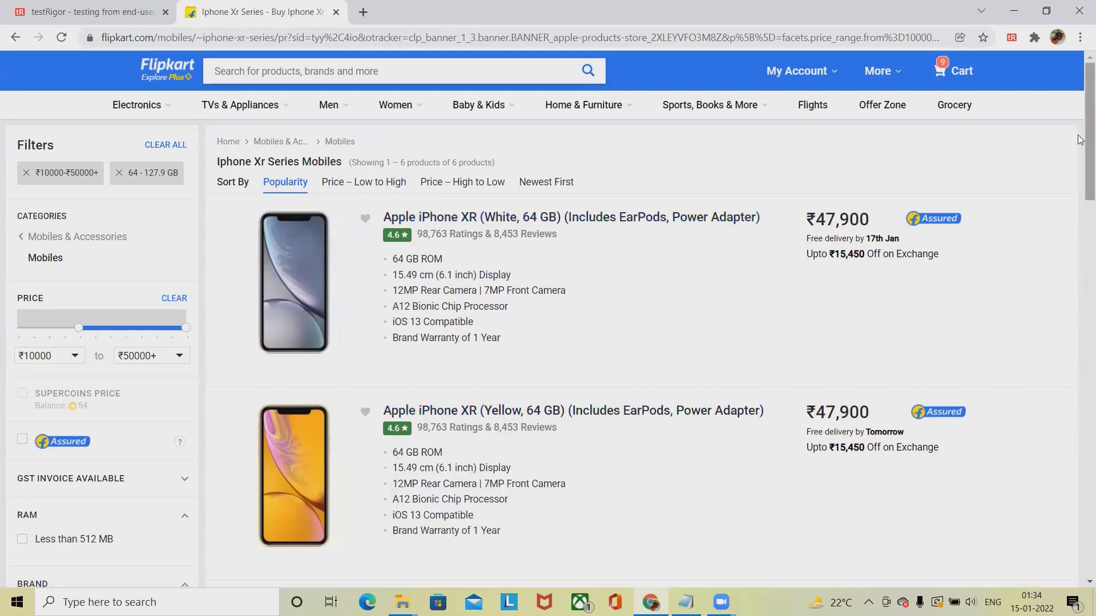
drag(1080, 139, 1079, 301)
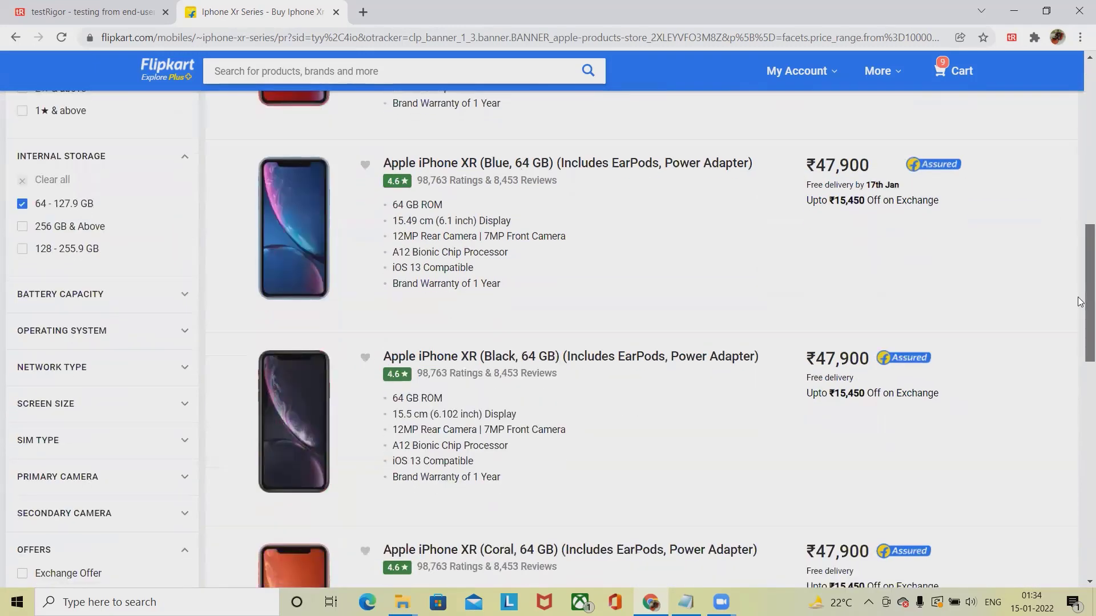
drag(1080, 301, 1080, 270)
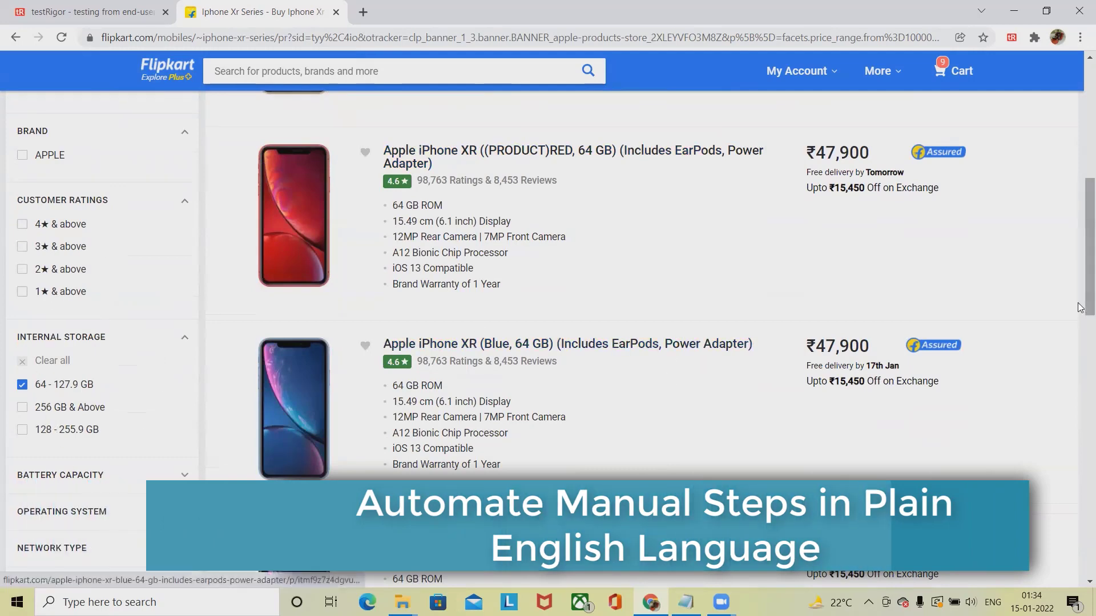
drag(1079, 306, 1080, 182)
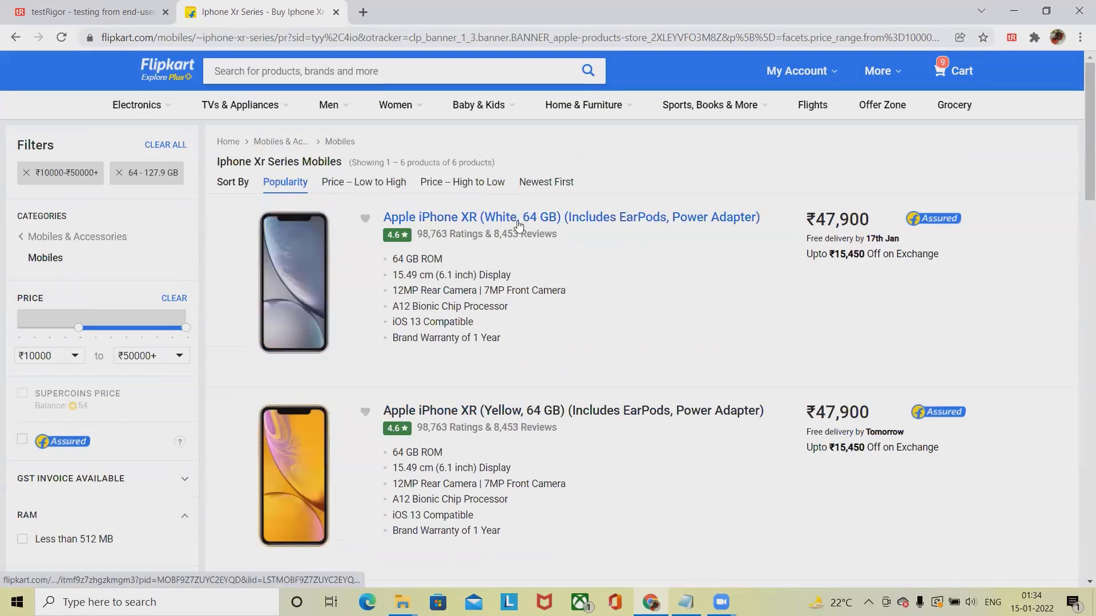
click(578, 222)
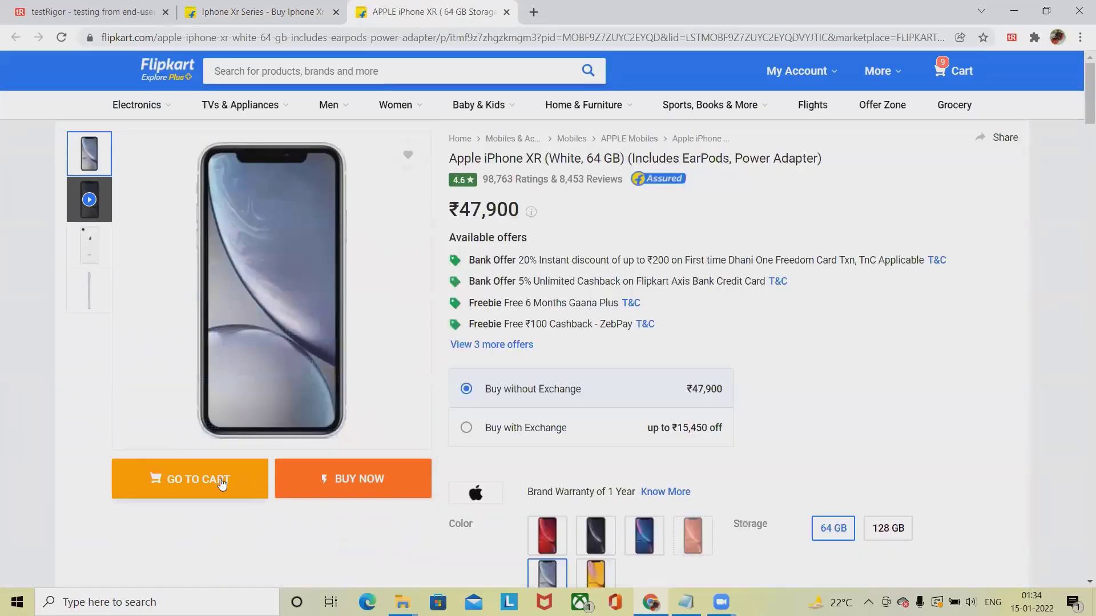
- Start buying the White 64 GB iPhone XR, then go to the Flipkart home page tab
click(364, 486)
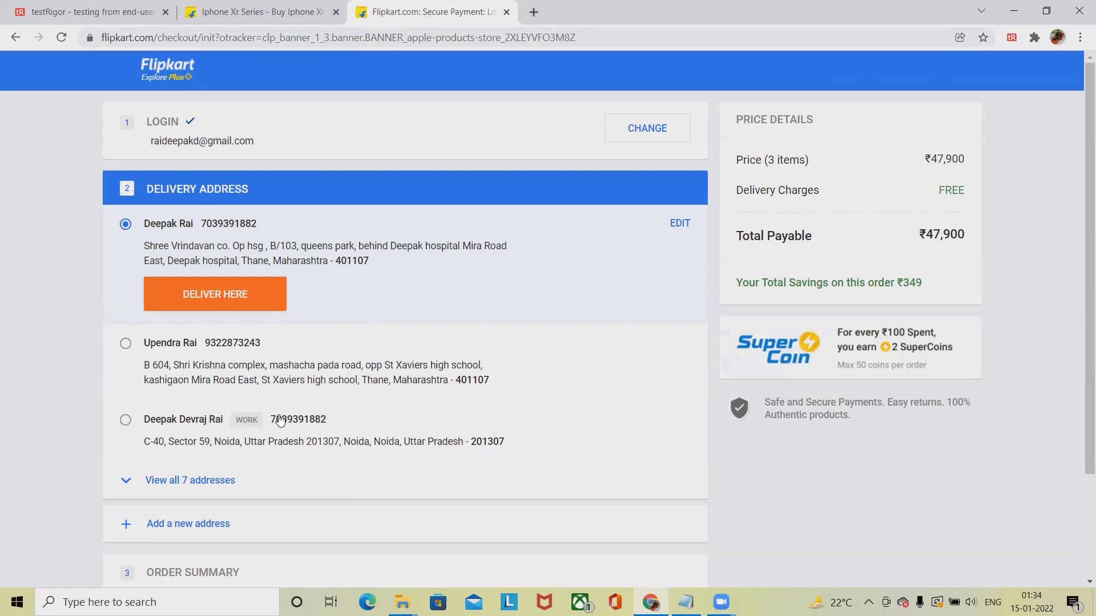
click(179, 66)
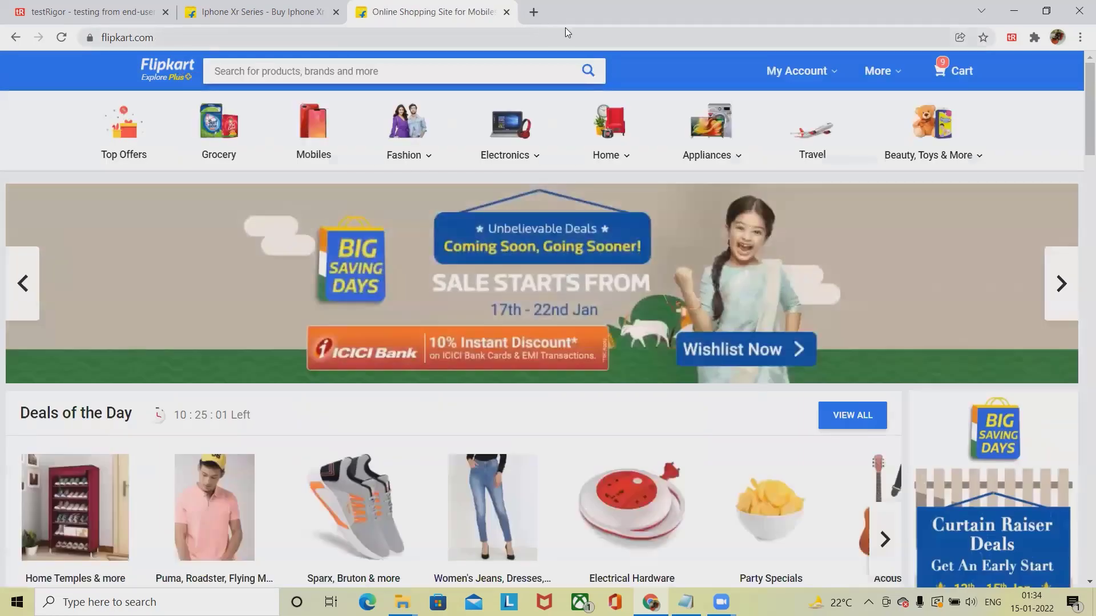
key(ctrl+shift+Tab)
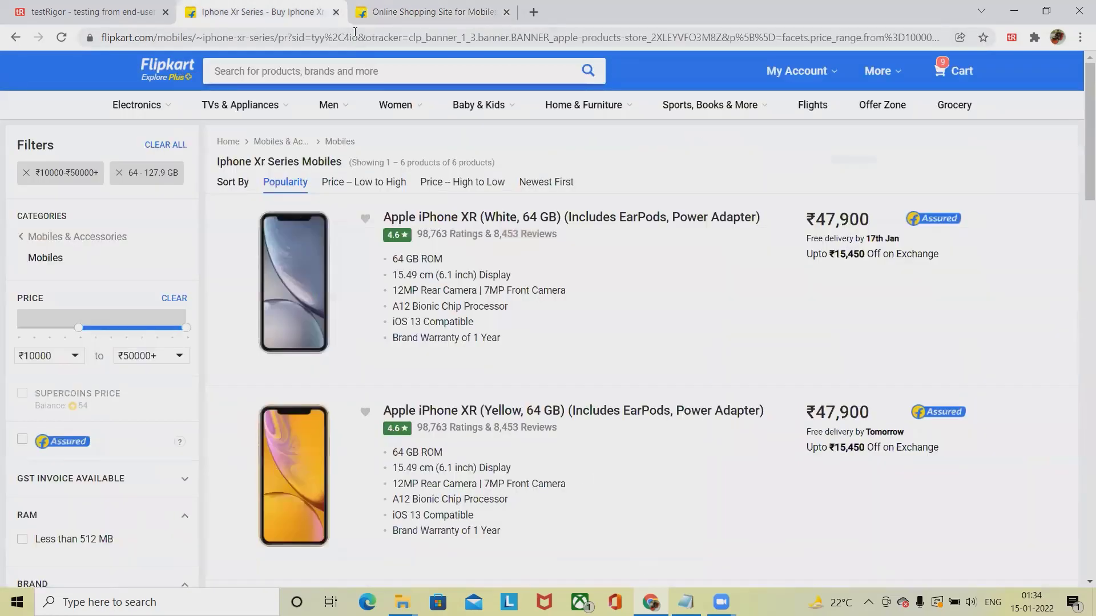
key(ctrl+Tab)
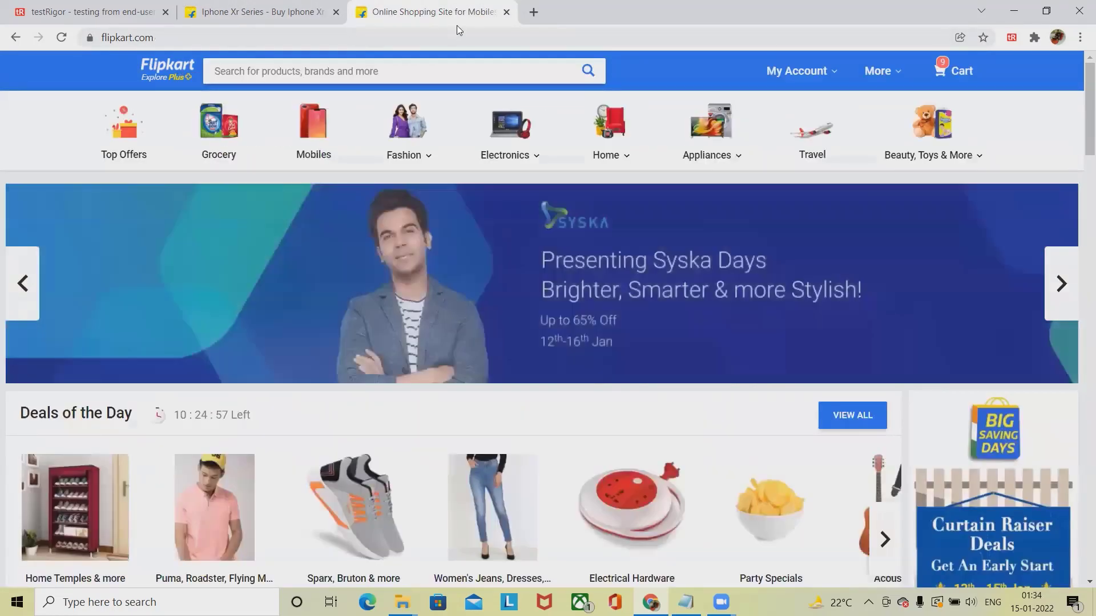
- Close the extra Flipkart home page tab and maximize the browser window again
click(1041, 7)
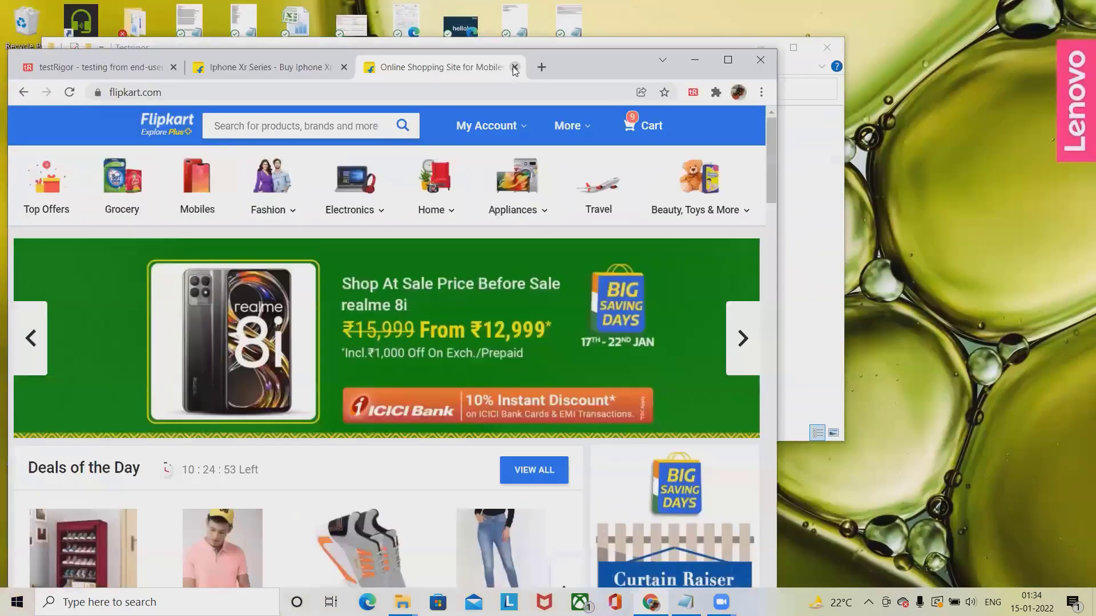
click(515, 67)
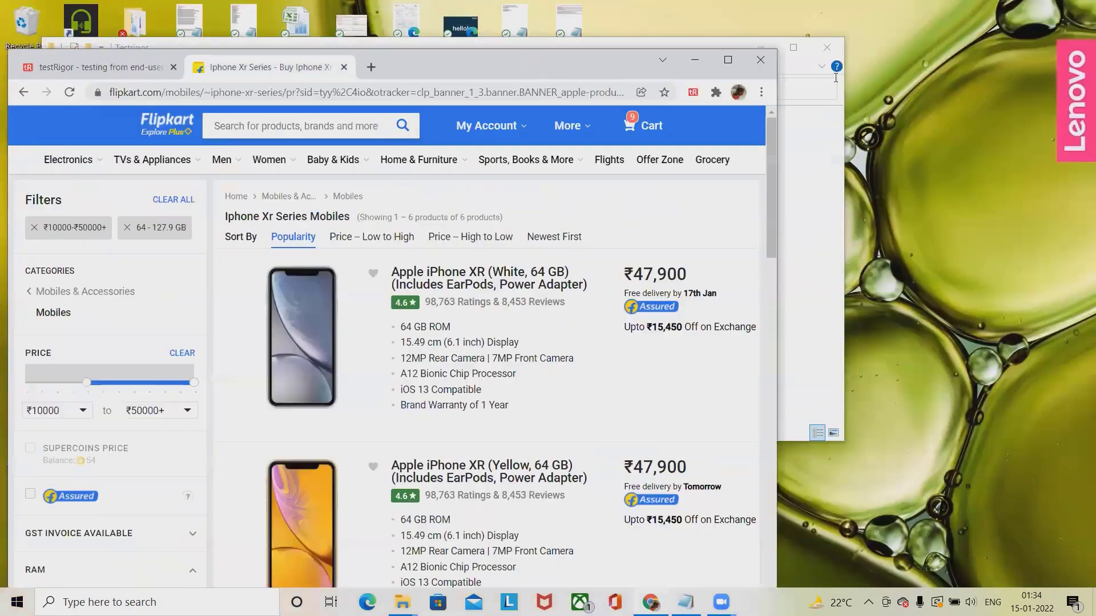
click(727, 60)
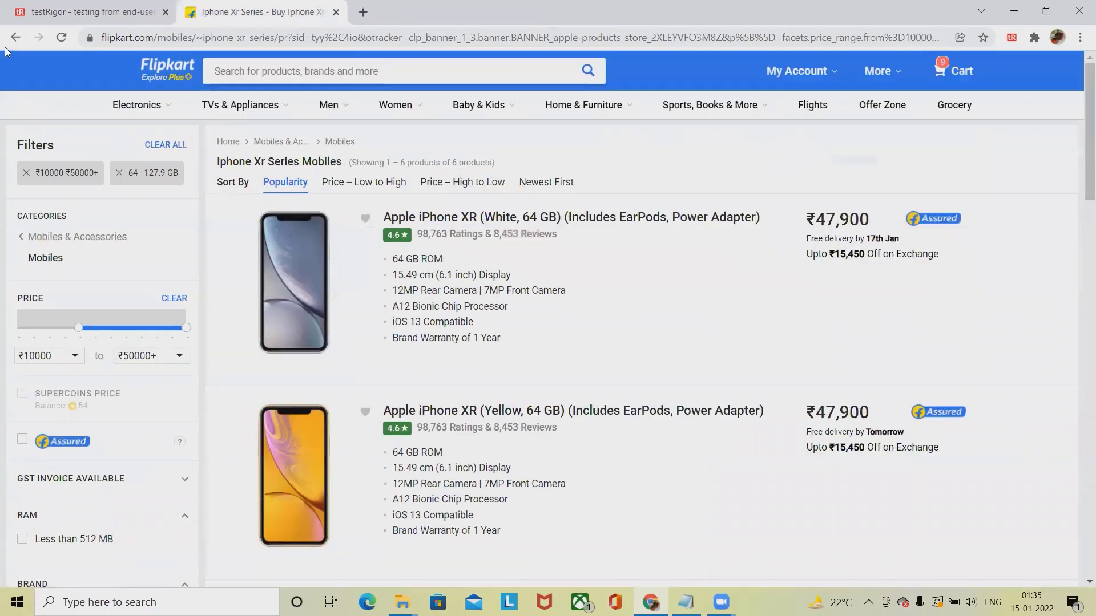
- Load the Flipkart home page and start a new recording from the testRigor extension
click(168, 67)
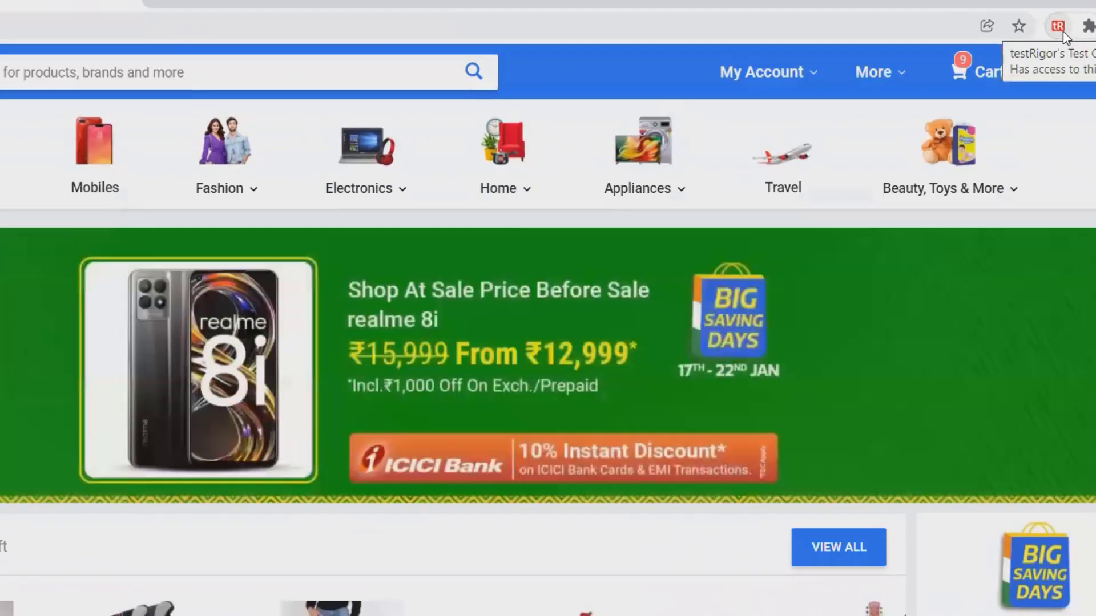
click(1060, 28)
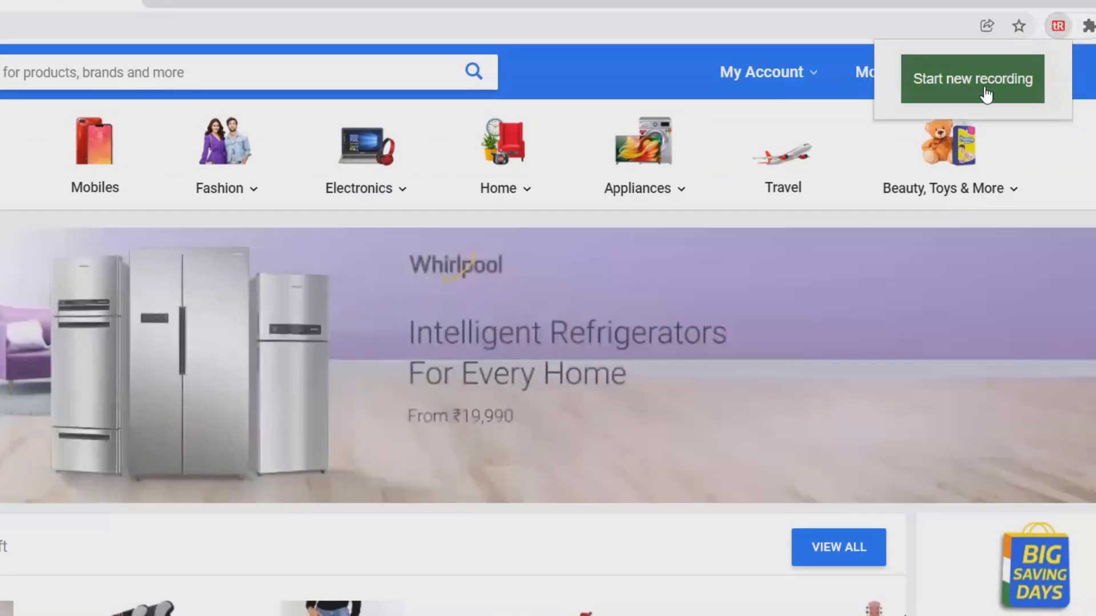
click(985, 91)
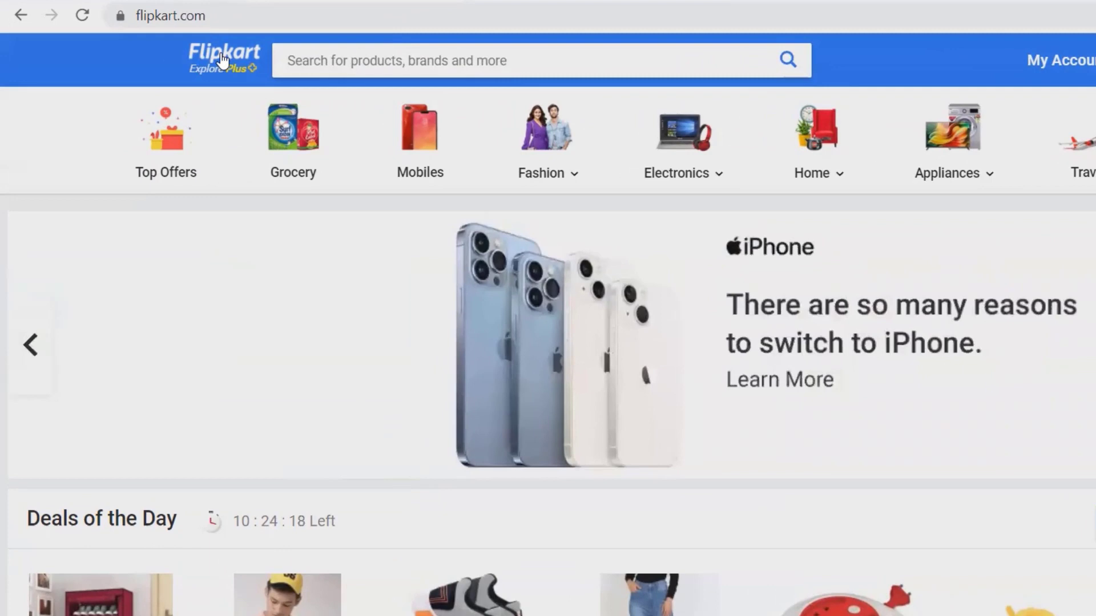
- Open the iPhone XR series listing through Top Offers and Electronics > Apple
click(169, 166)
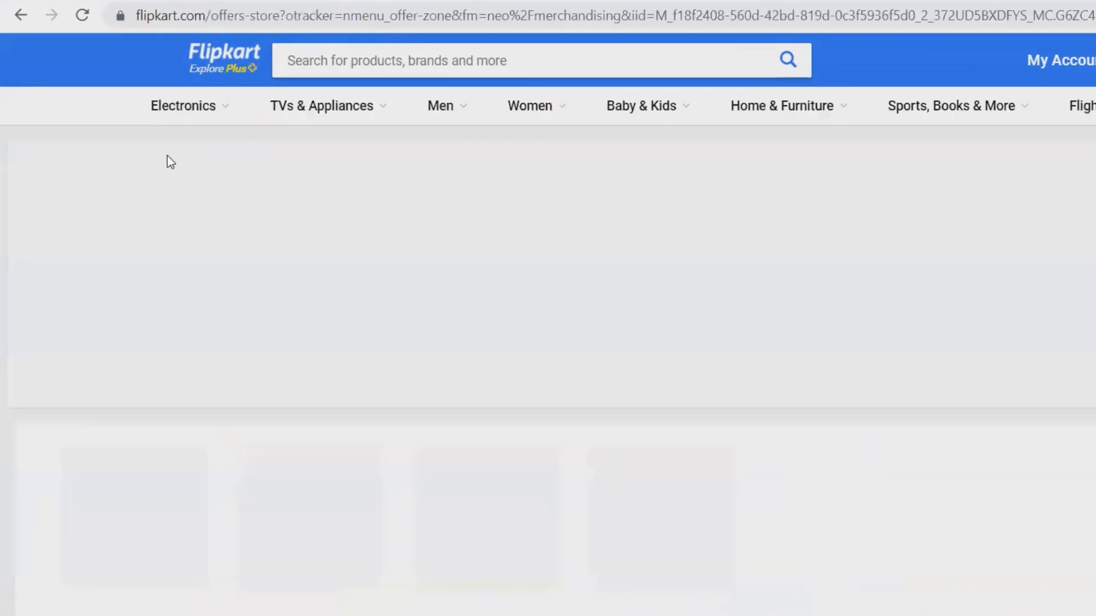
mouse_move(211, 104)
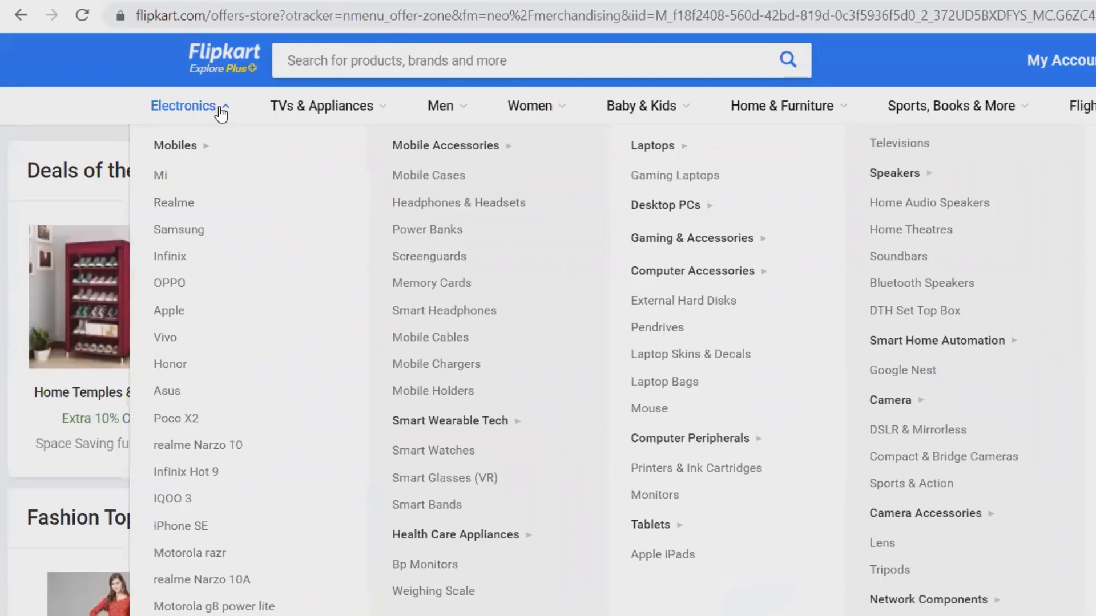
click(171, 314)
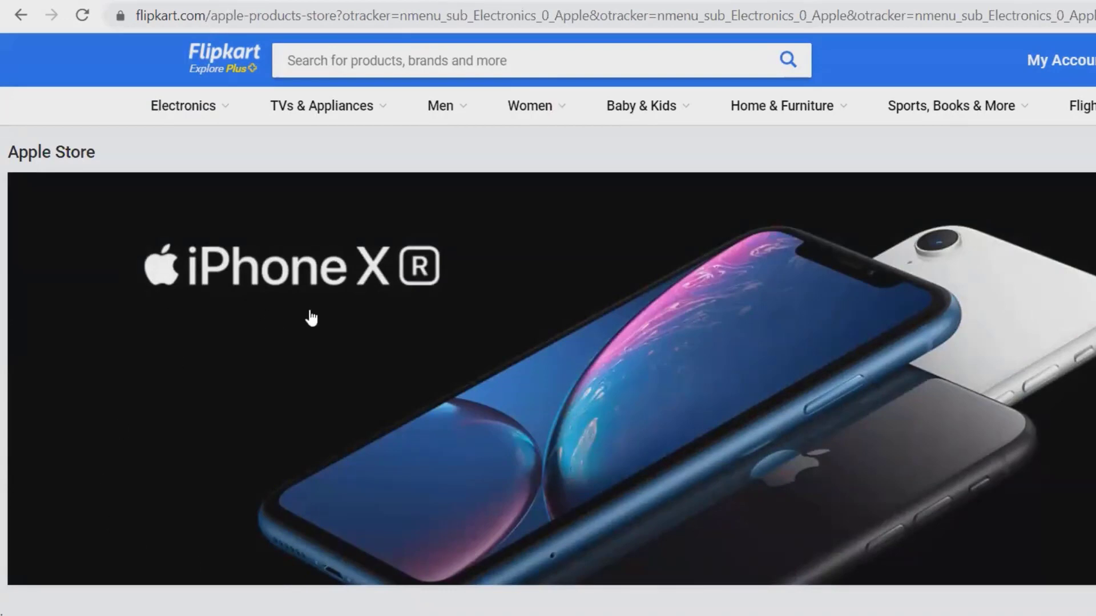
click(119, 412)
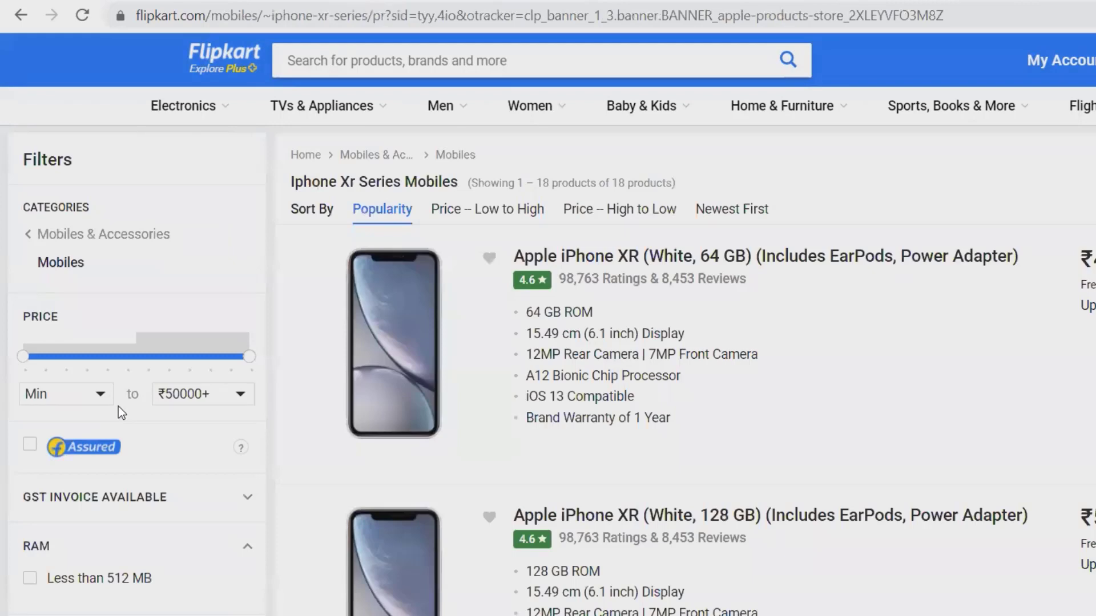
- Filter prices to ₹10000–₹50000 and storage to 64 - 127.9 GB
click(102, 399)
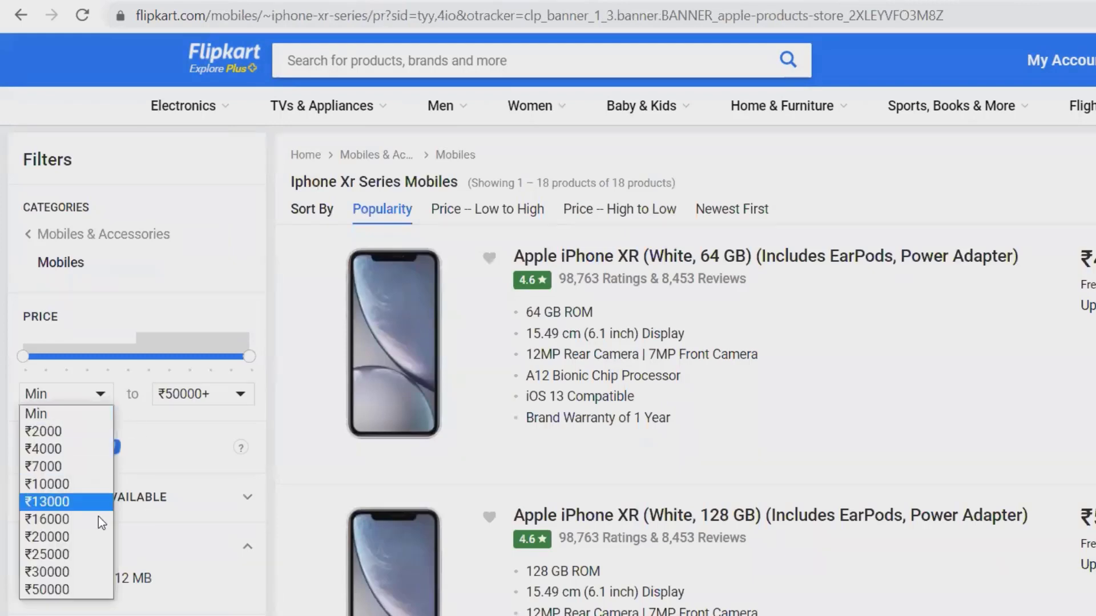
click(83, 489)
click(240, 442)
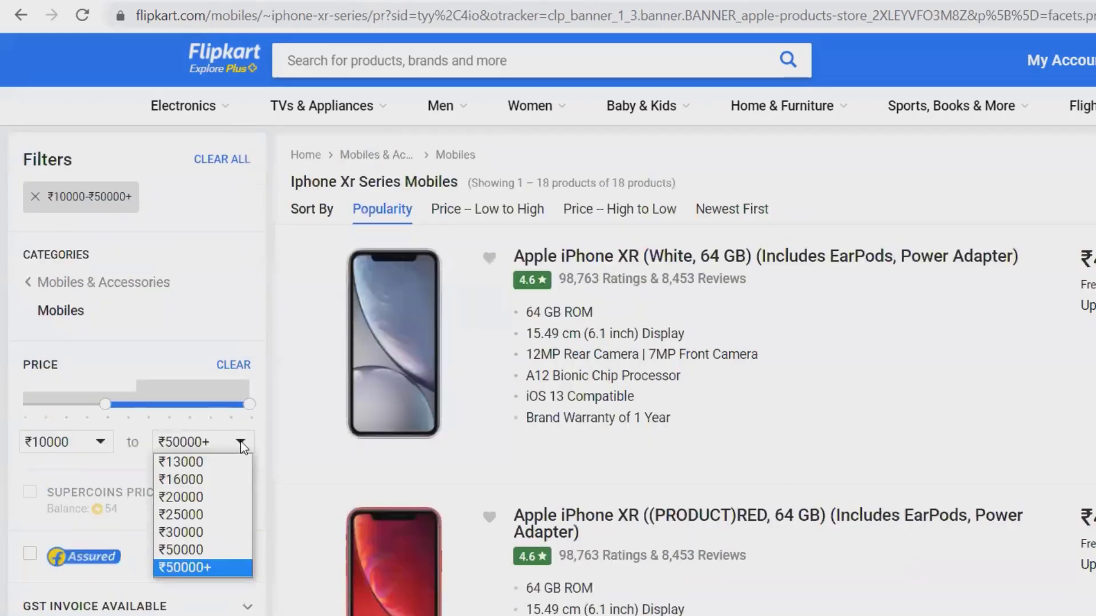
click(219, 550)
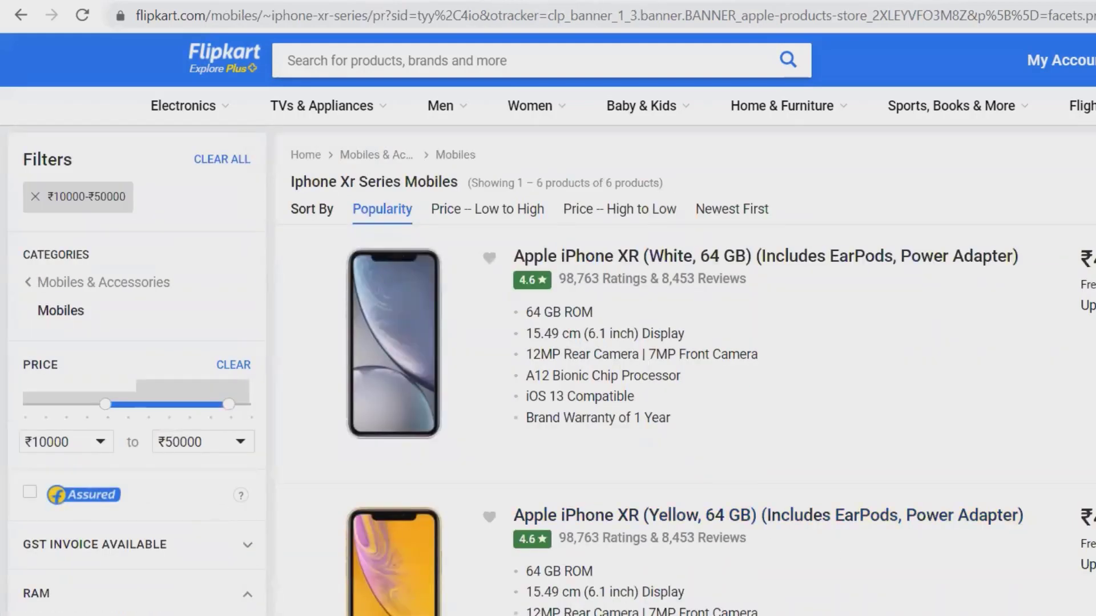
scroll(900, 556, down, 9)
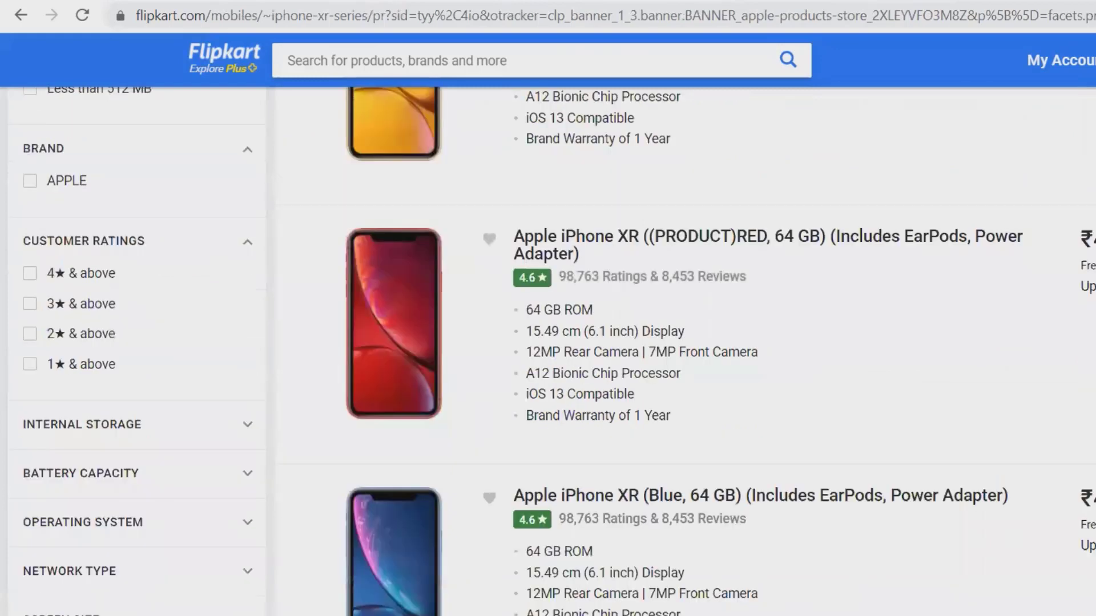
click(246, 422)
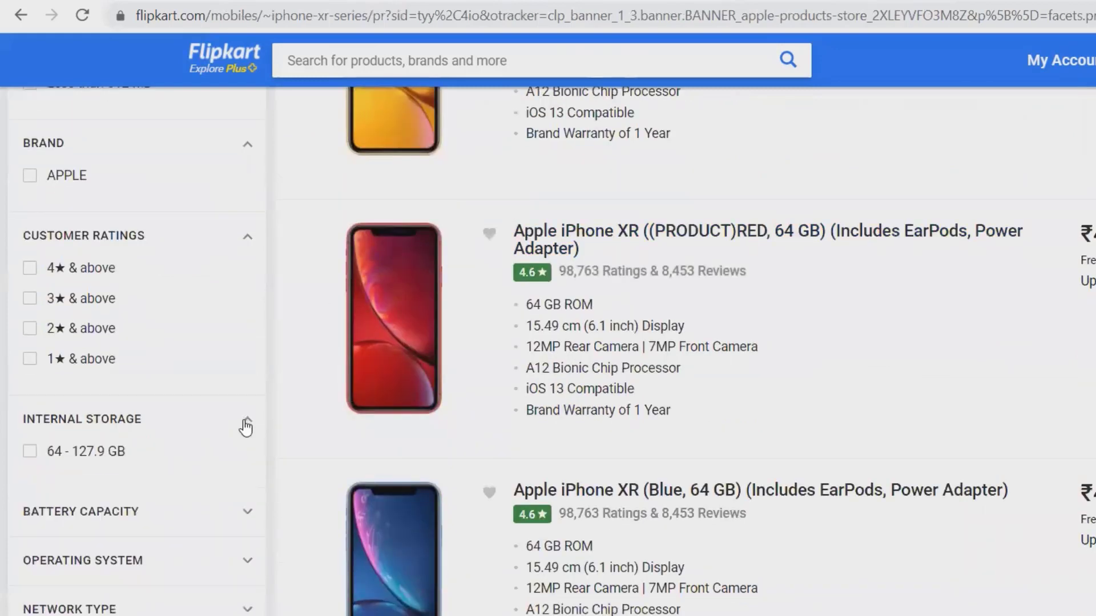
click(30, 452)
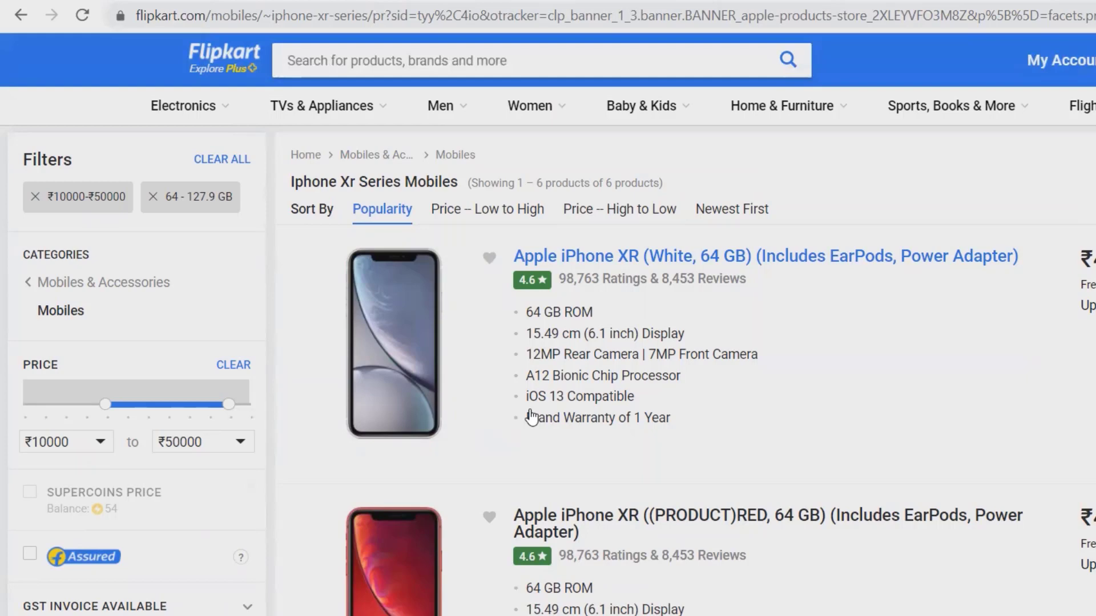
- Buy the White 64 GB iPhone XR, reaching checkout's delivery address step at ₹47,900
click(861, 263)
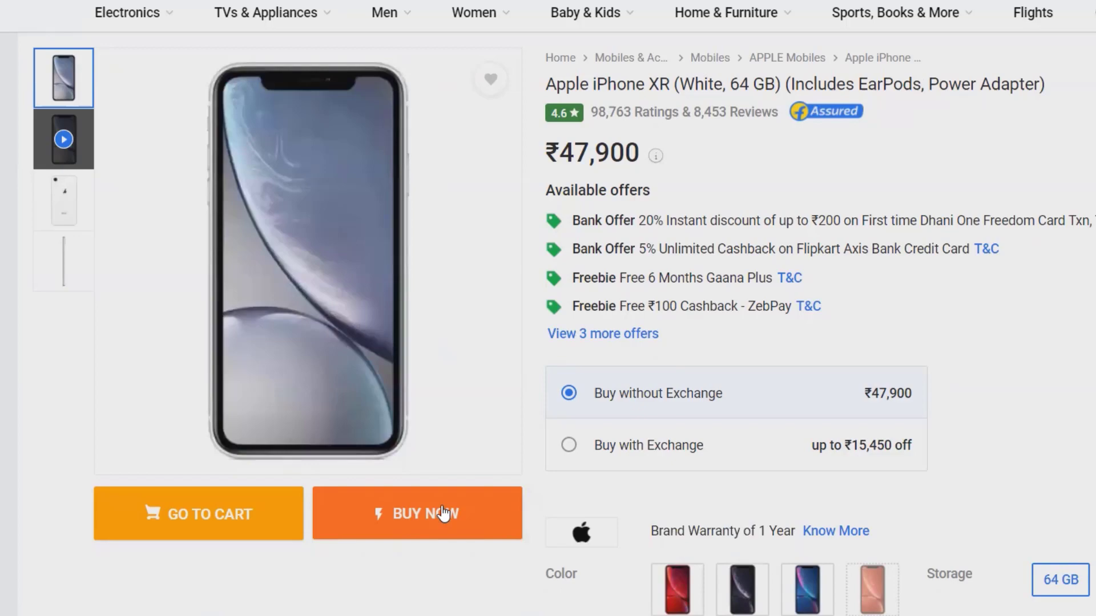
click(442, 513)
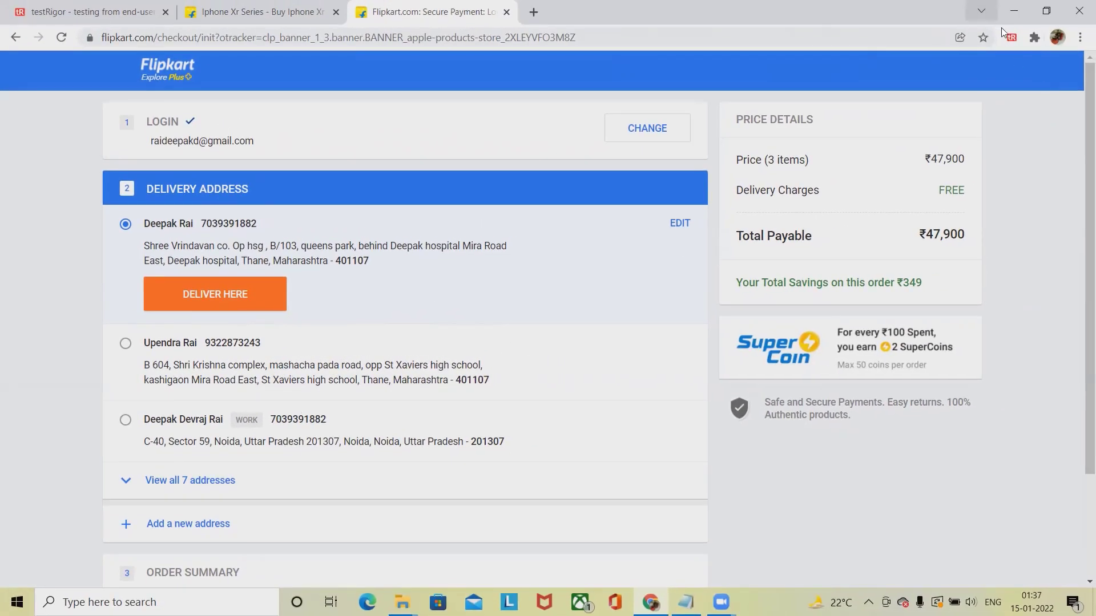
click(1012, 40)
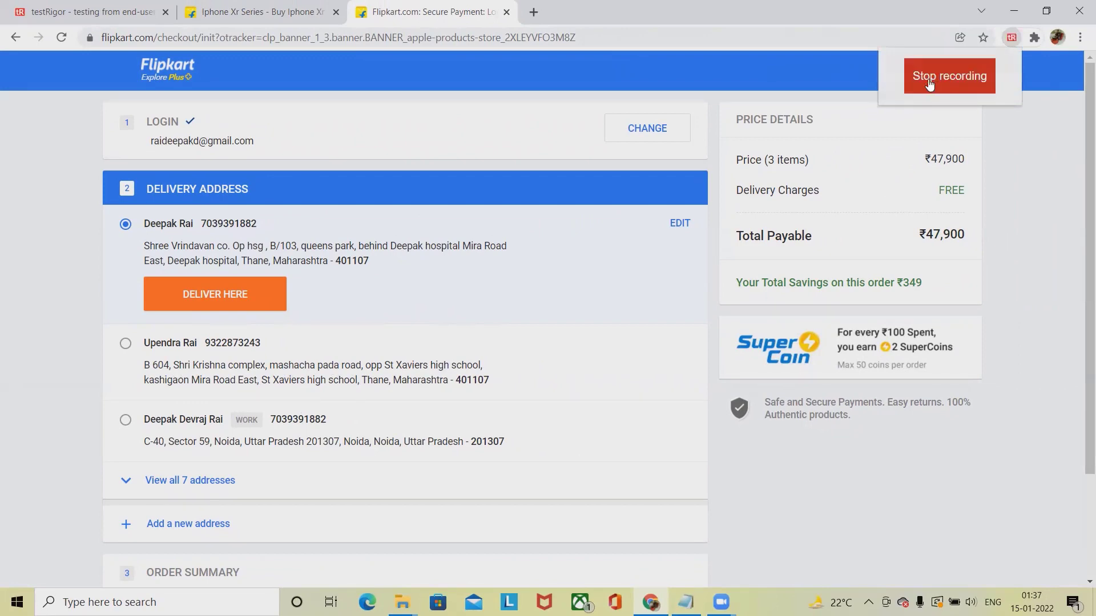
- Stop recording, keep the E_Commerce suite, and rename the description to Product_Purchase2
click(940, 82)
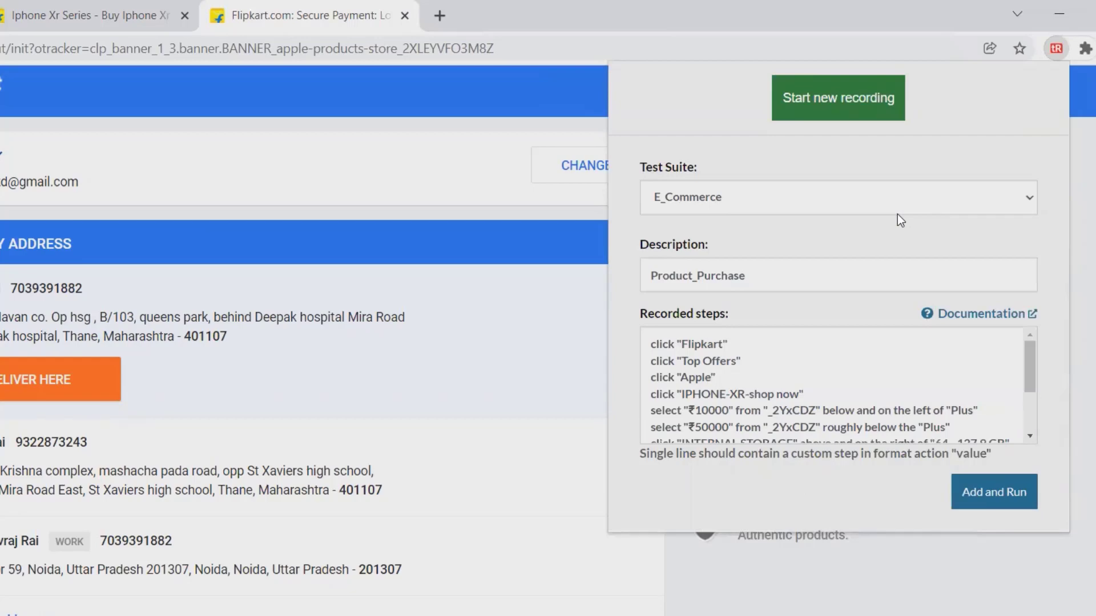
click(897, 213)
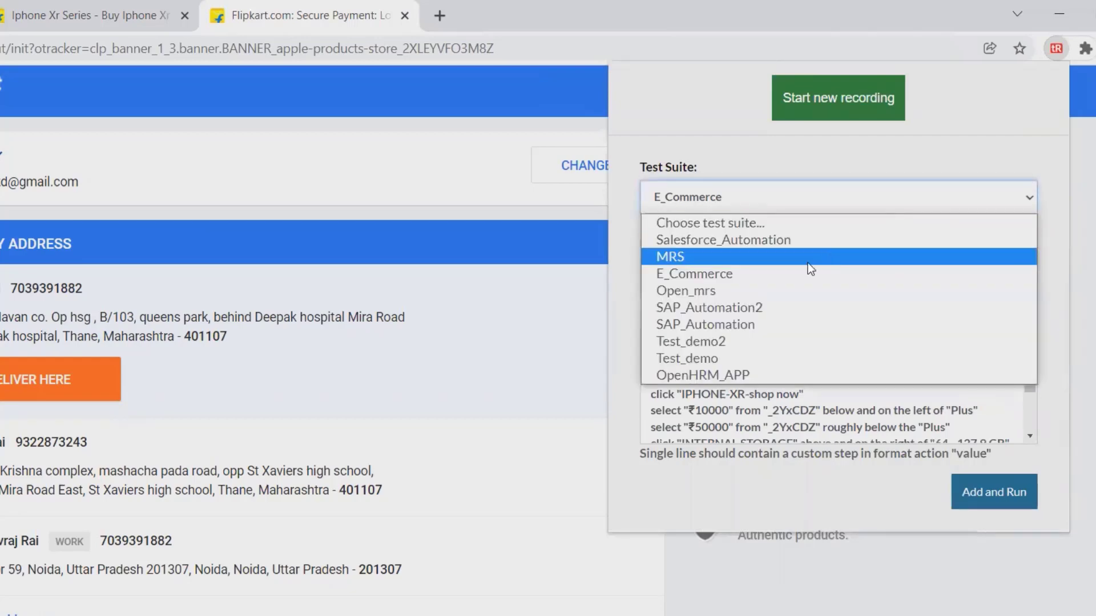
click(794, 273)
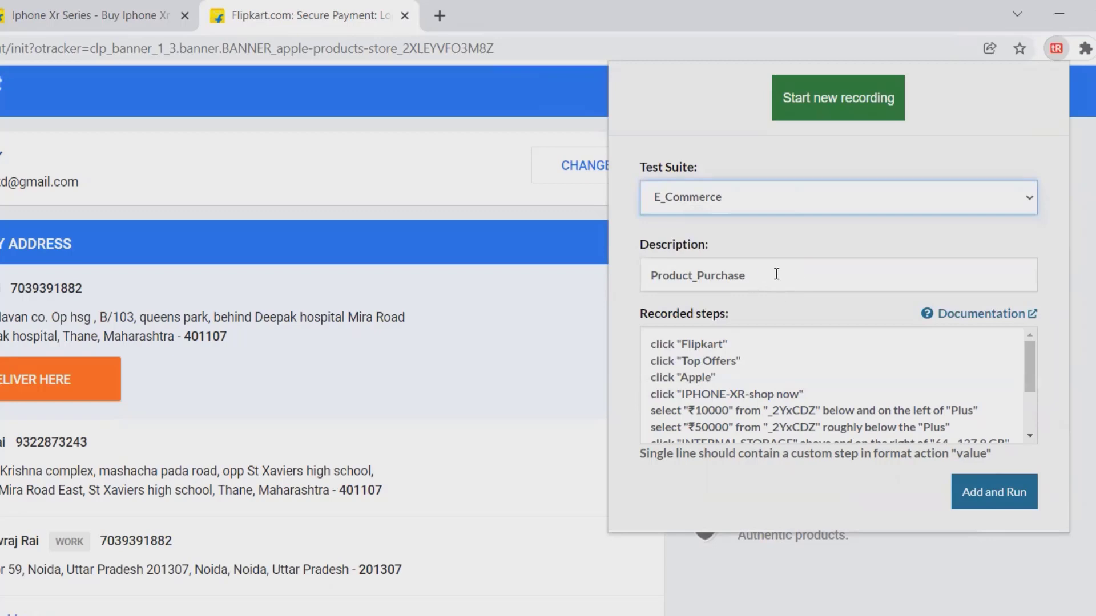
click(776, 274)
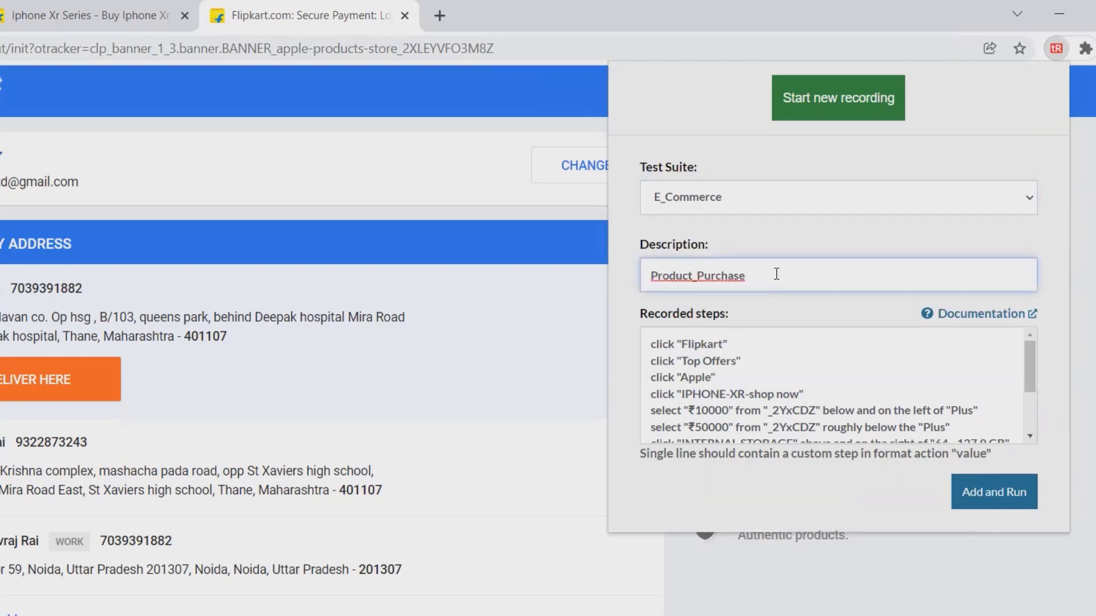
text(2)
click(655, 341)
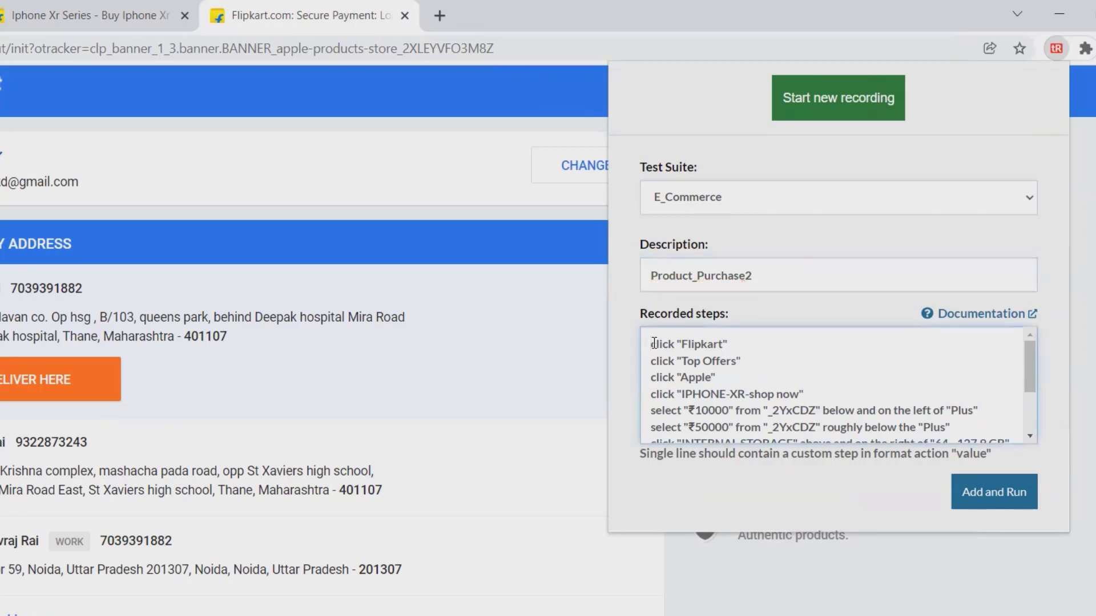
- Insert a login step as the first recorded step
key(Return)
click(655, 343)
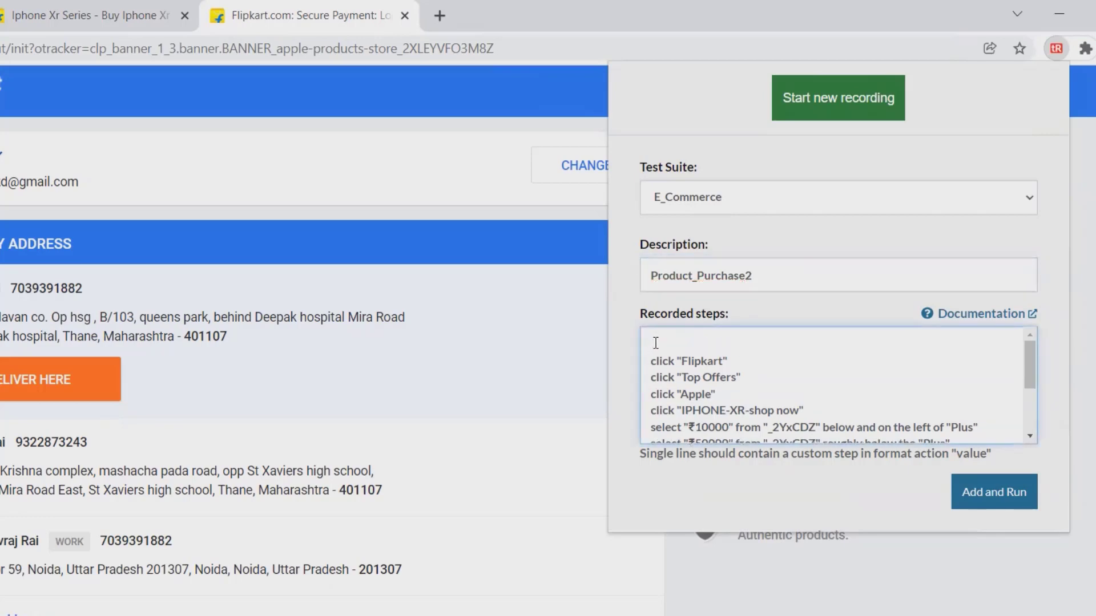
text(login)
click(1029, 435)
click(1029, 435)
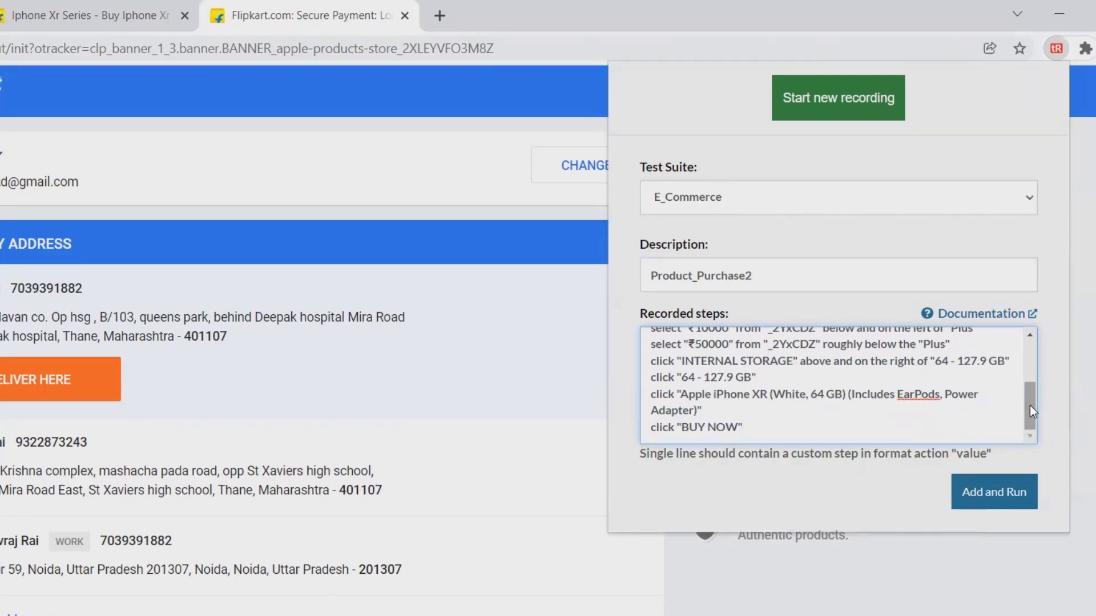
drag(1030, 405, 1030, 365)
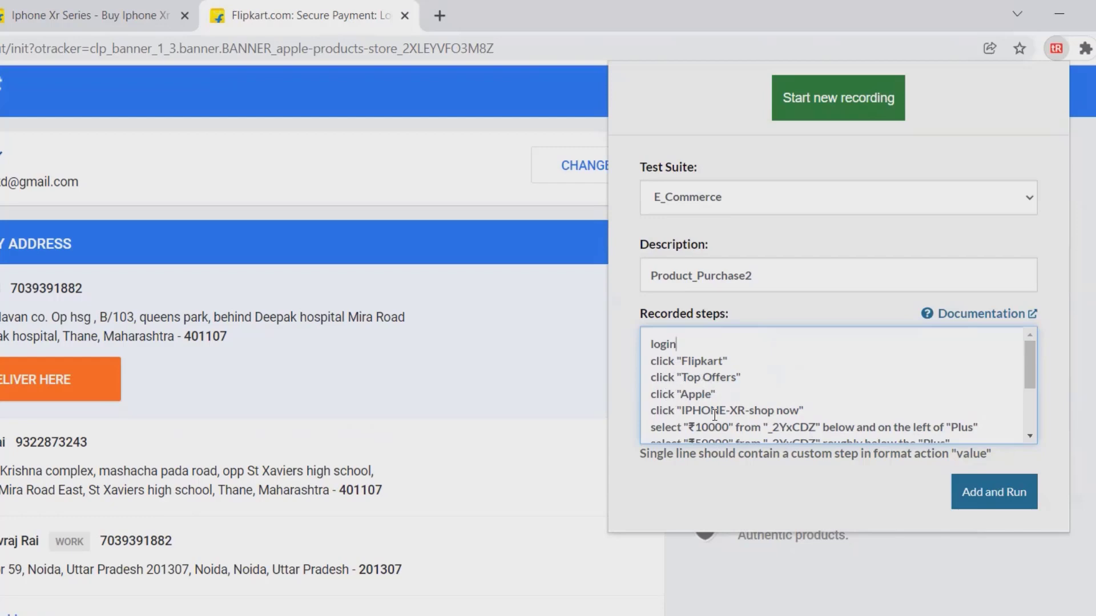
- Add hover "Electronics" on a new line after the click "Top Offers" step
click(752, 377)
key(Return)
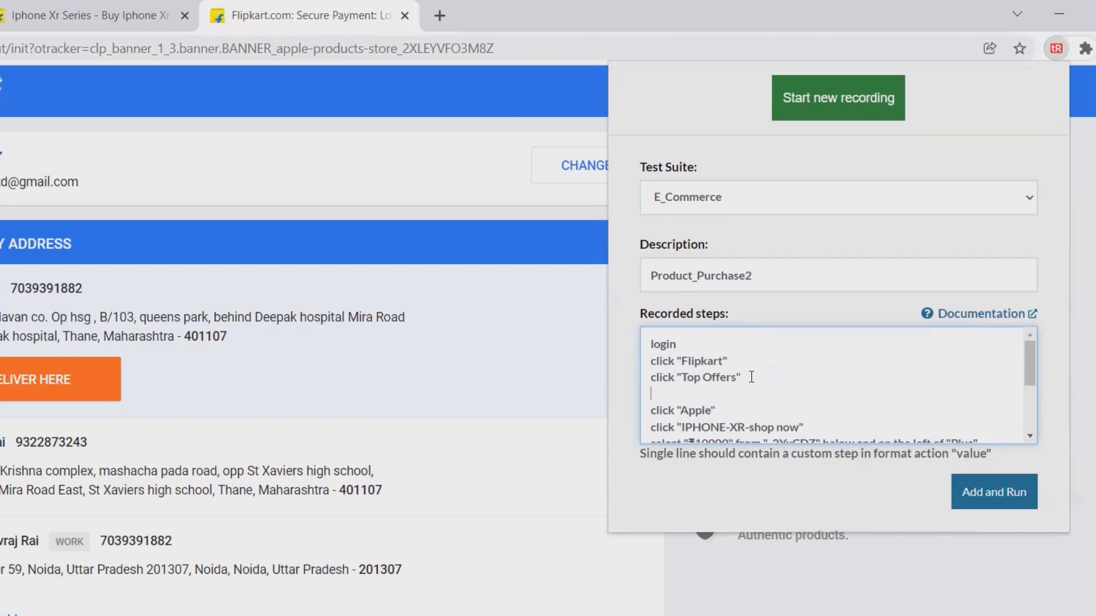
text(hover "Electronics)
text(")
click(1029, 437)
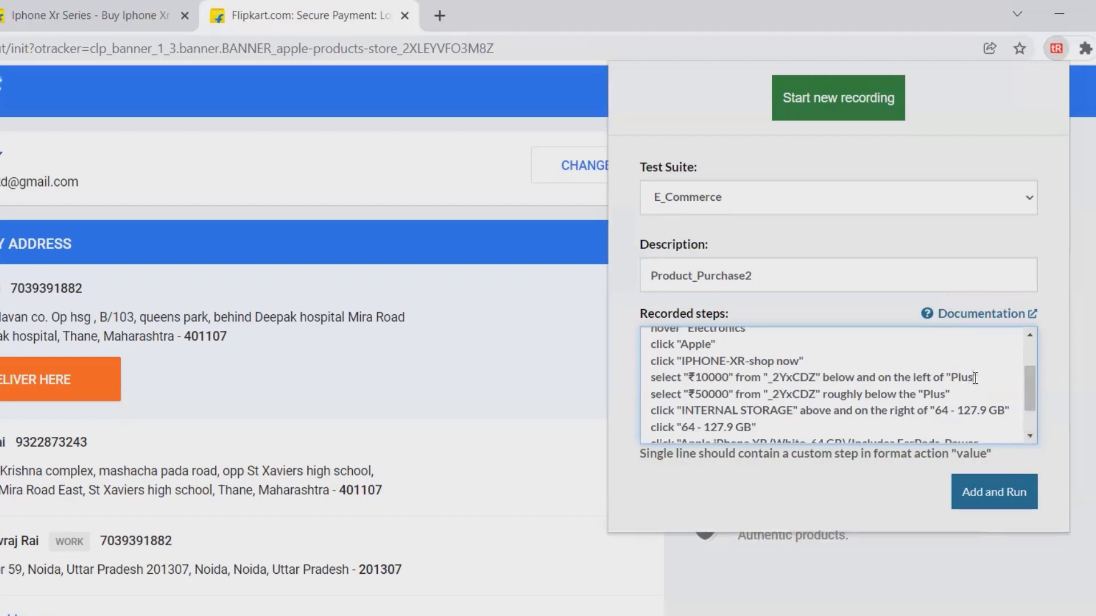
- Rewrite the price steps to select ₹10000 in Min and ₹50000 in Max
key(BackSpace)
key(BackSpace)
key(BackSpace)
key(BackSpace)
key(BackSpace)
key(BackSpace)
key(BackSpace)
key(BackSpace)
key(BackSpace)
key(BackSpace)
key(BackSpace)
key(BackSpace)
key(BackSpace)
key(BackSpace)
key(BackSpace)
key(BackSpace)
key(BackSpace)
key(BackSpace)
key(BackSpace)
key(BackSpace)
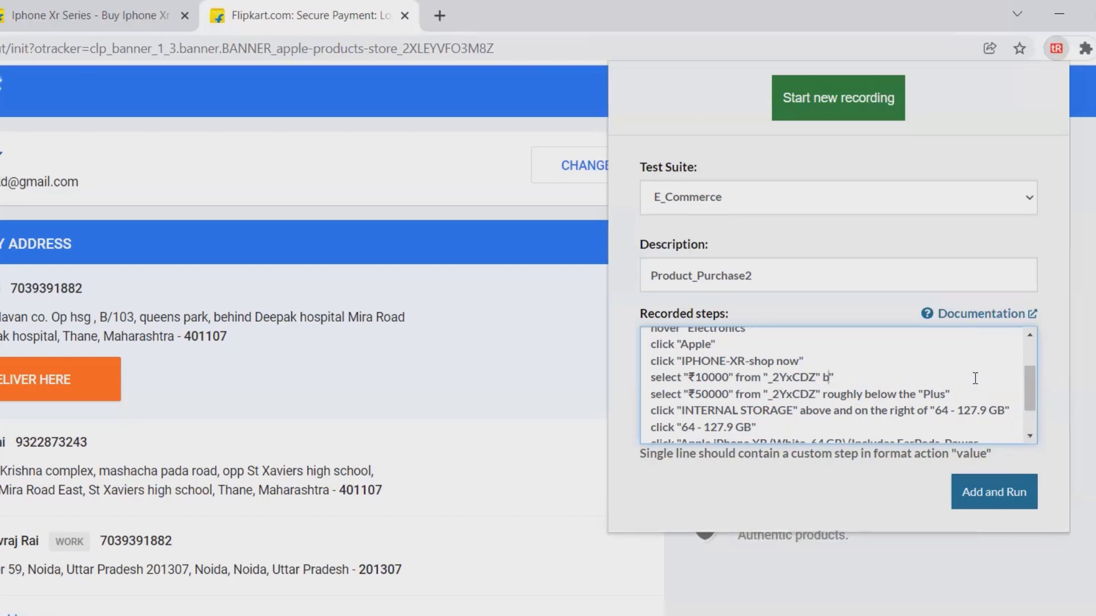
key(BackSpace)
key(BackSpace)
key(BackSpace)
key(BackSpace)
key(BackSpace)
key(BackSpace)
key(BackSpace)
text(Min)
click(947, 396)
key(BackSpace)
key(BackSpace)
key(BackSpace)
key(BackSpace)
key(BackSpace)
key(BackSpace)
key(BackSpace)
key(BackSpace)
key(BackSpace)
key(BackSpace)
key(BackSpace)
key(BackSpace)
key(BackSpace)
key(BackSpace)
key(BackSpace)
key(BackSpace)
key(BackSpace)
key(BackSpace)
key(BackSpace)
key(BackSpace)
key(BackSpace)
key(BackSpace)
key(BackSpace)
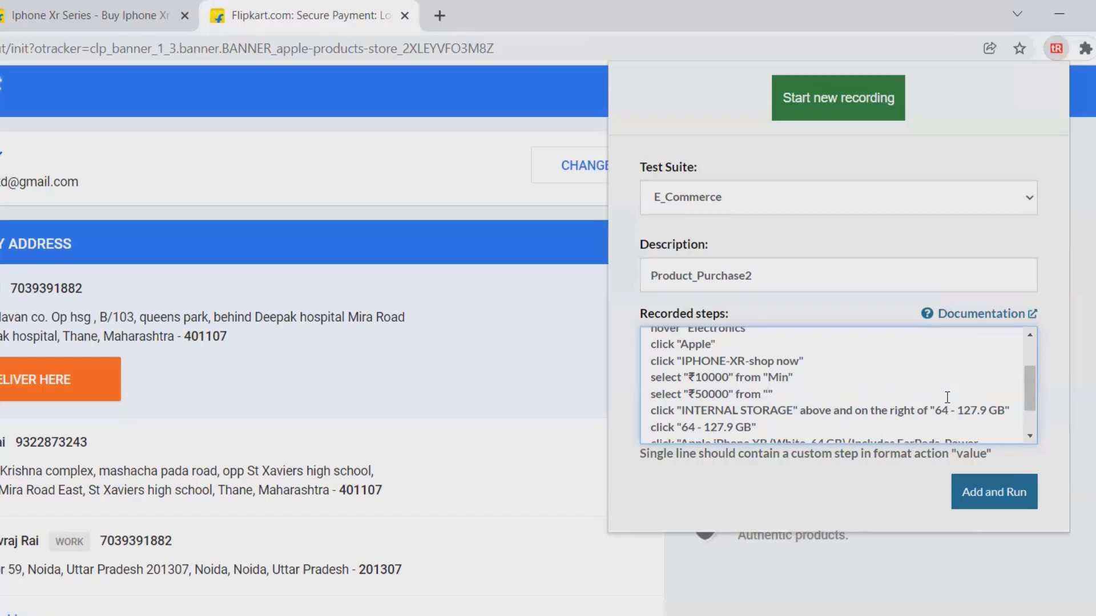
text(Max)
- Trim the INTERNAL STORAGE step to its label and change the 64 - 127.9 GB step to select
click(1027, 434)
click(1026, 433)
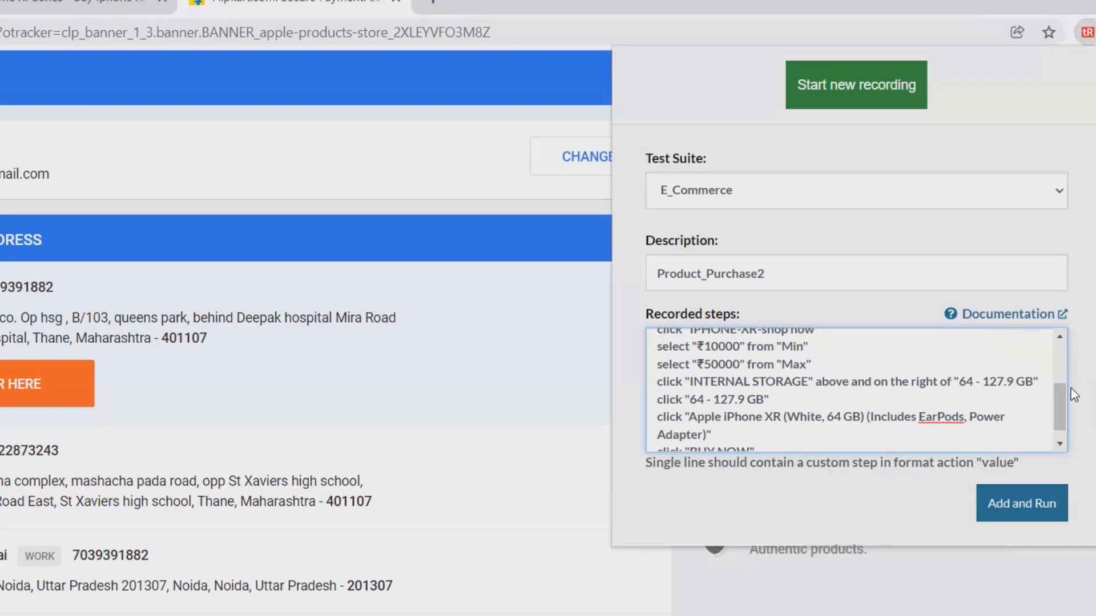
key(BackSpace)
key(BackSpace)
key(BackSpace)
key(BackSpace)
key(BackSpace)
key(BackSpace)
key(BackSpace)
key(BackSpace)
key(BackSpace)
key(BackSpace)
key(BackSpace)
key(BackSpace)
key(BackSpace)
key(BackSpace)
key(BackSpace)
key(BackSpace)
key(BackSpace)
key(BackSpace)
key(BackSpace)
key(BackSpace)
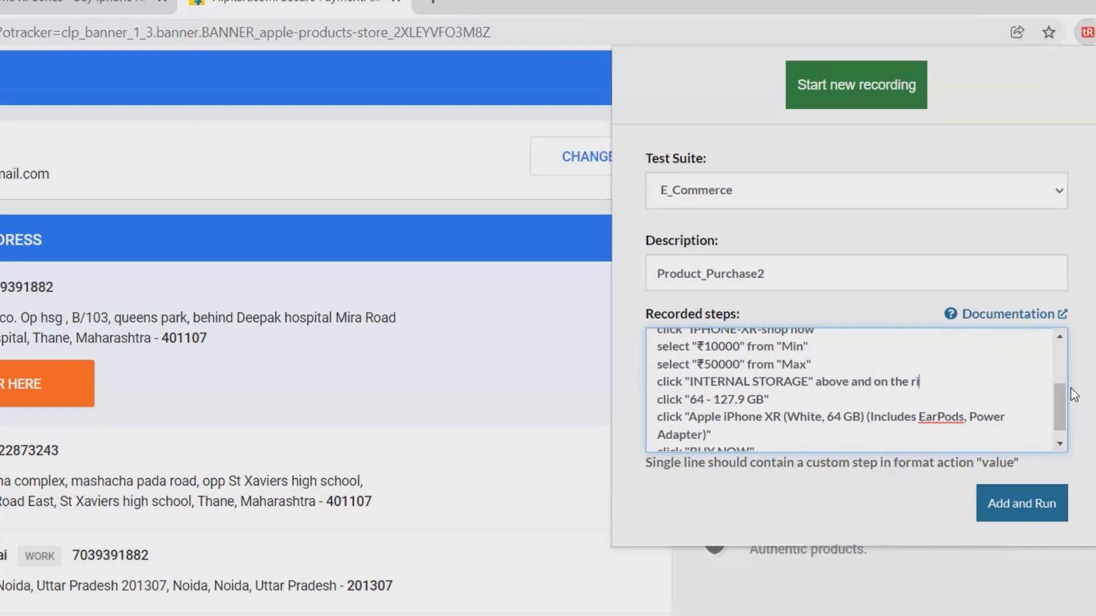
key(BackSpace)
key(BackSpace)
key(BackSpace)
key(BackSpace)
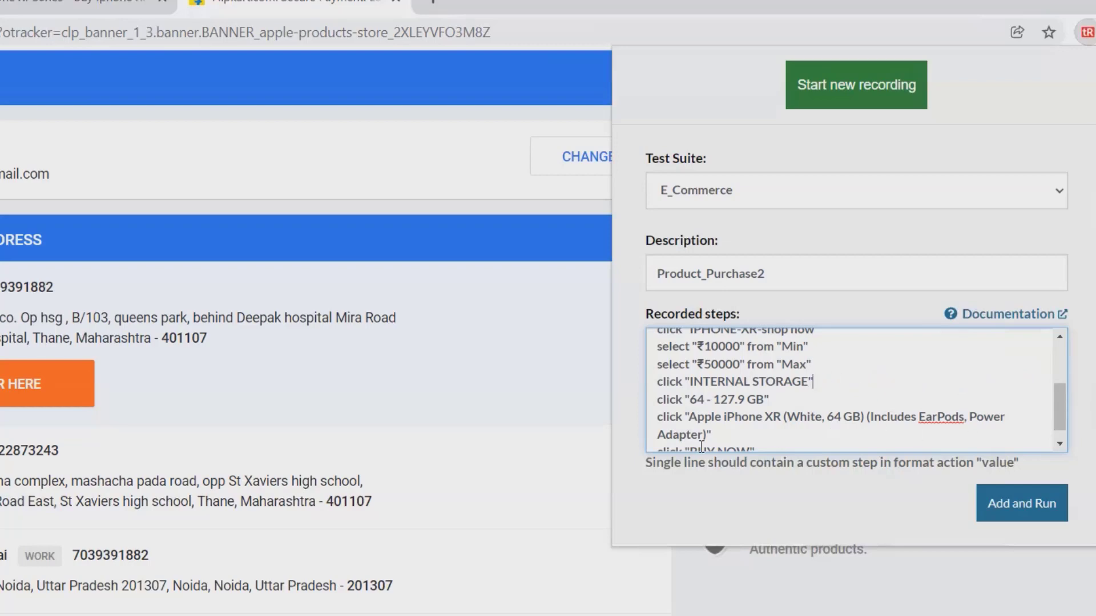
click(1060, 443)
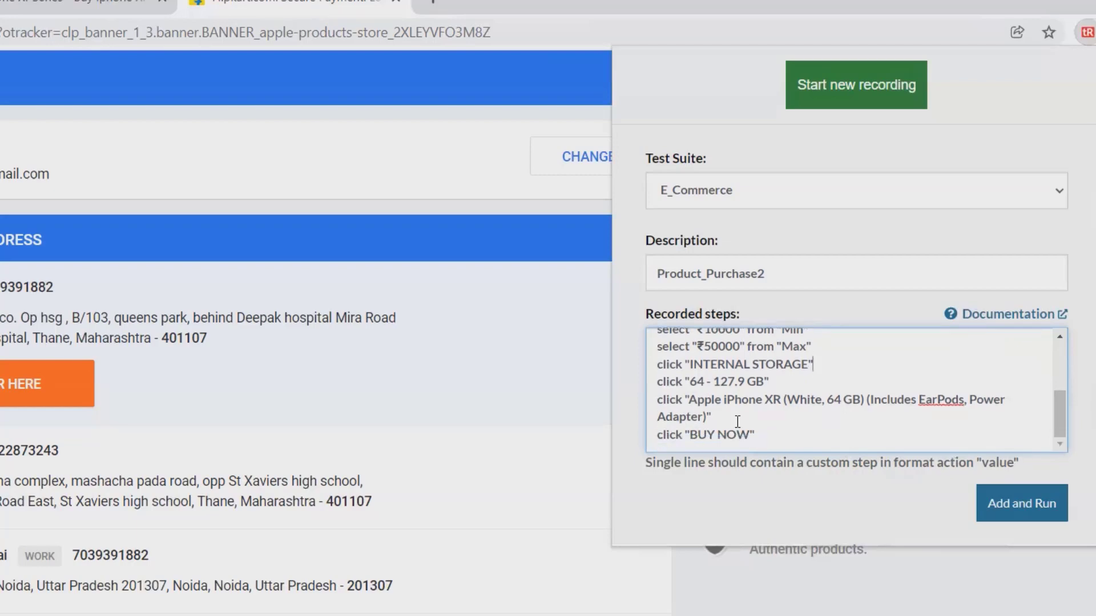
click(684, 381)
key(BackSpace)
key(BackSpace)
key(BackSpace)
key(BackSpace)
key(BackSpace)
key(BackSpace)
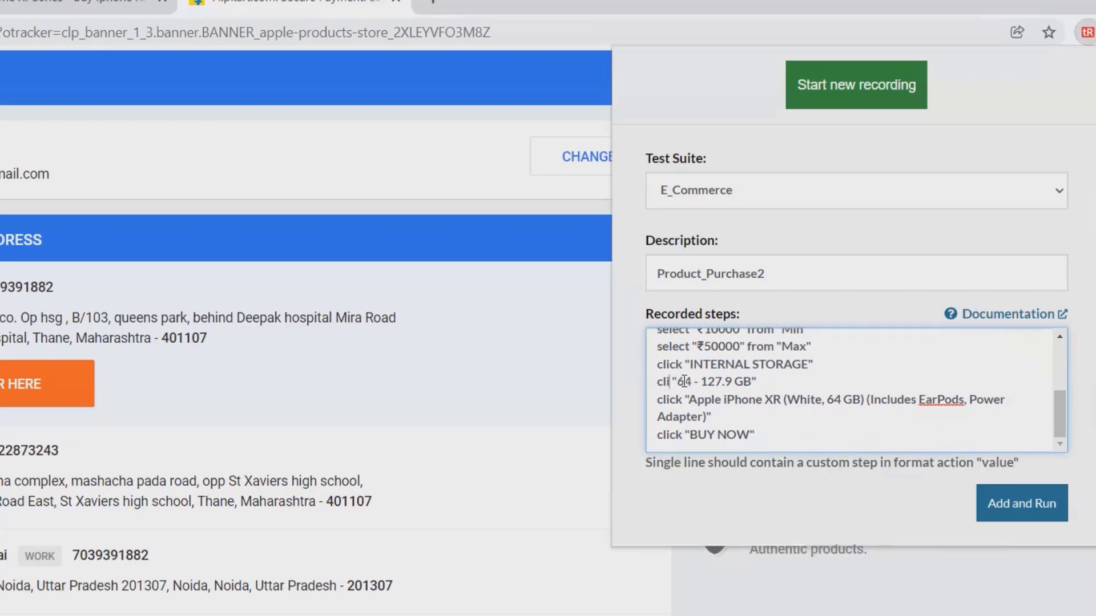
text(select)
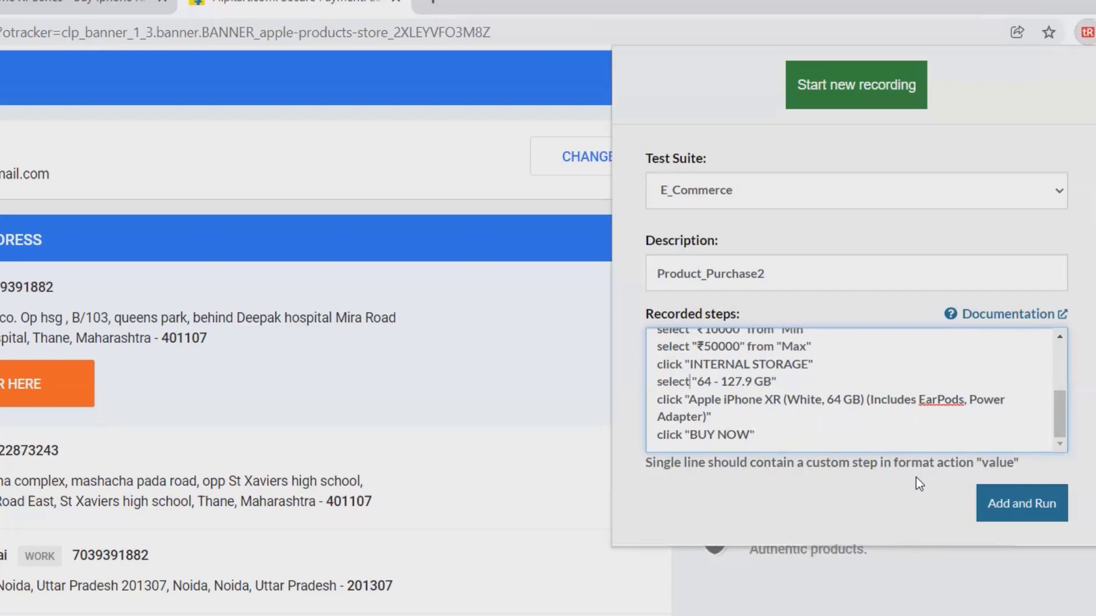
- Save the steps as the new Product_Purchase2 test case with Add and Run
click(768, 439)
mouse_move(1057, 416)
mouse_down()
mouse_move(1062, 375)
mouse_move(1075, 418)
mouse_up()
drag(1075, 418, 1070, 364)
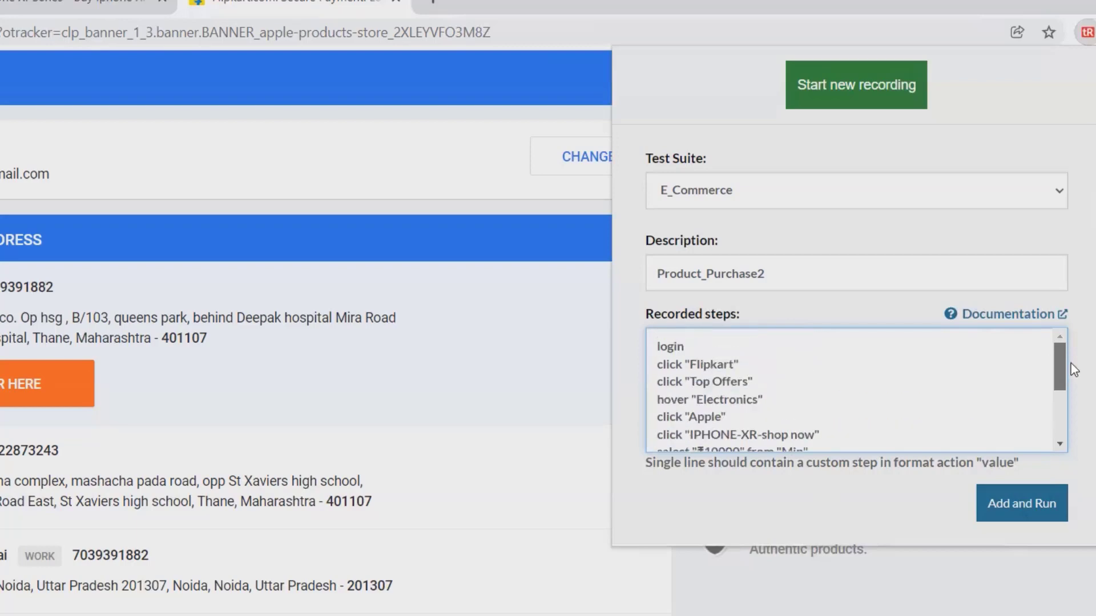
drag(1071, 363, 1072, 422)
click(1012, 515)
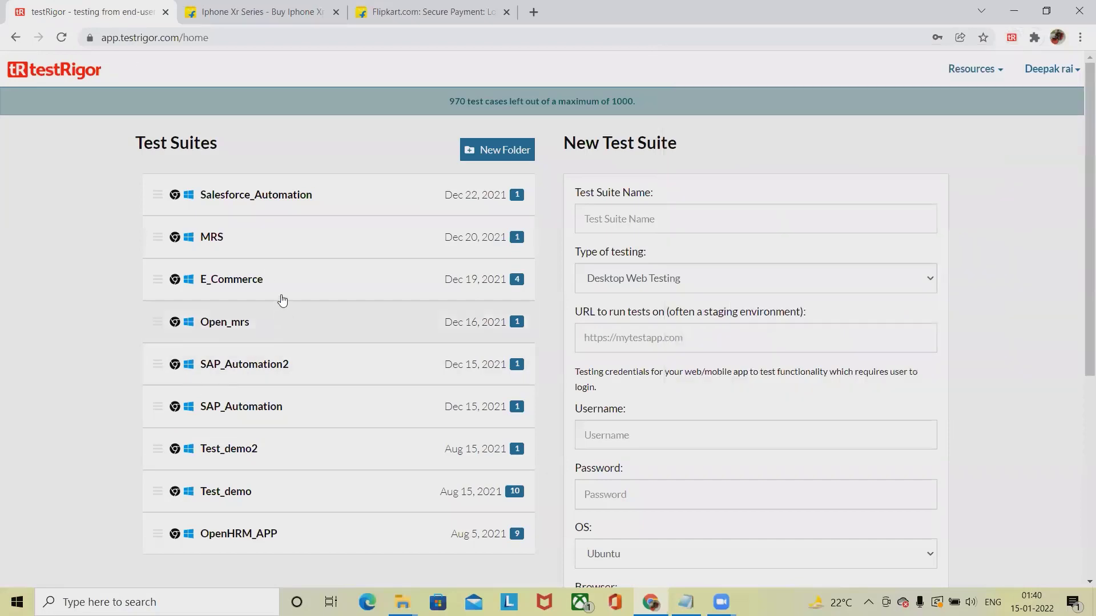
- Open the E_Commerce suite, check its Authentication settings, and return to its Test Cases list
click(270, 294)
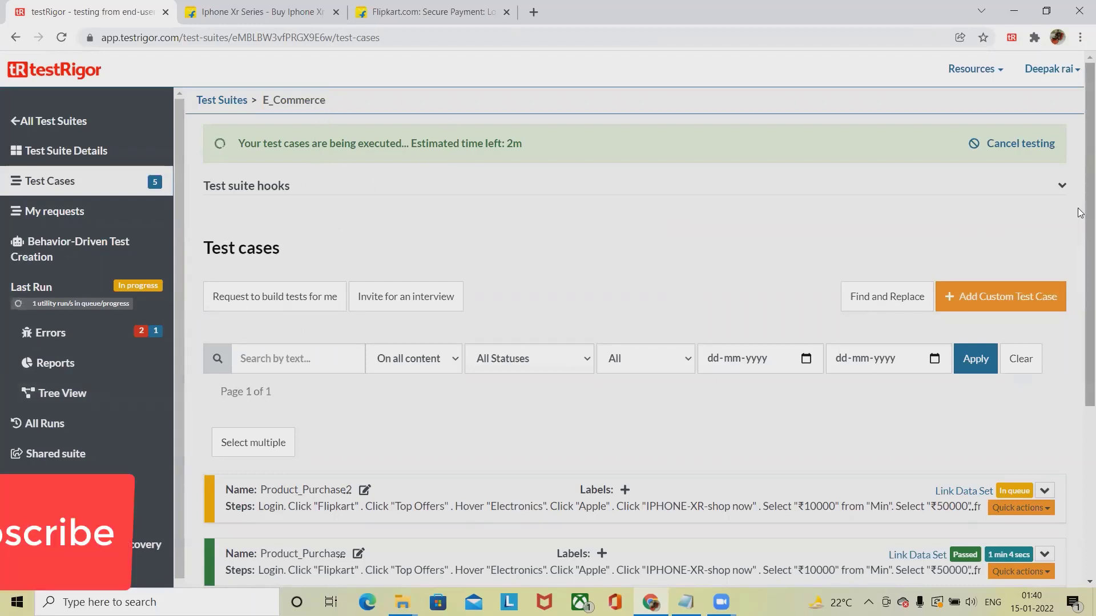
scroll(1080, 212, down, 4)
scroll(1027, 331, up, 2)
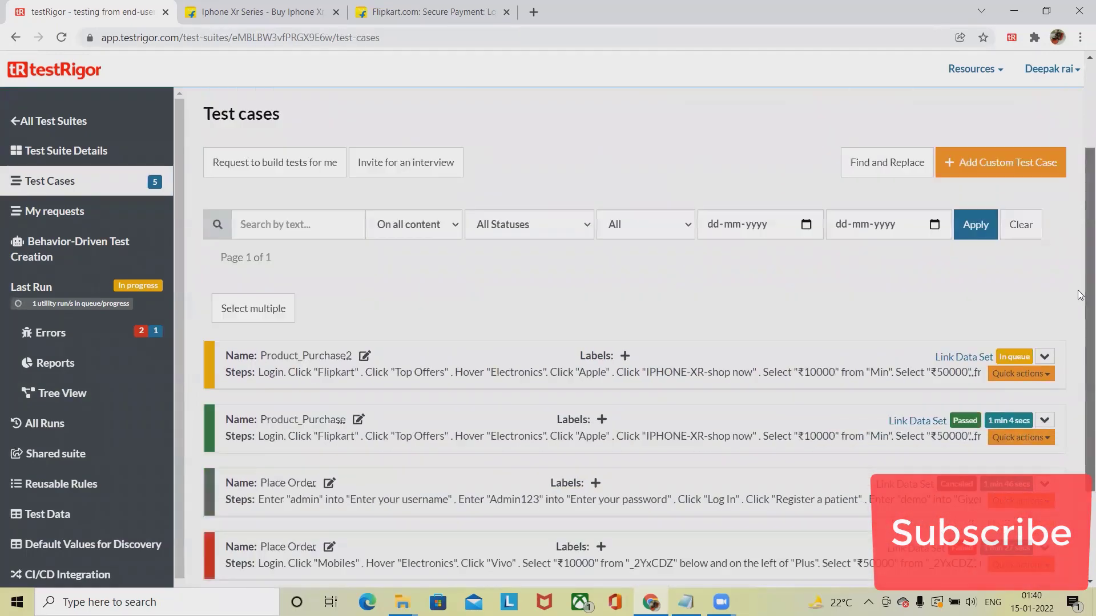
click(178, 581)
click(178, 581)
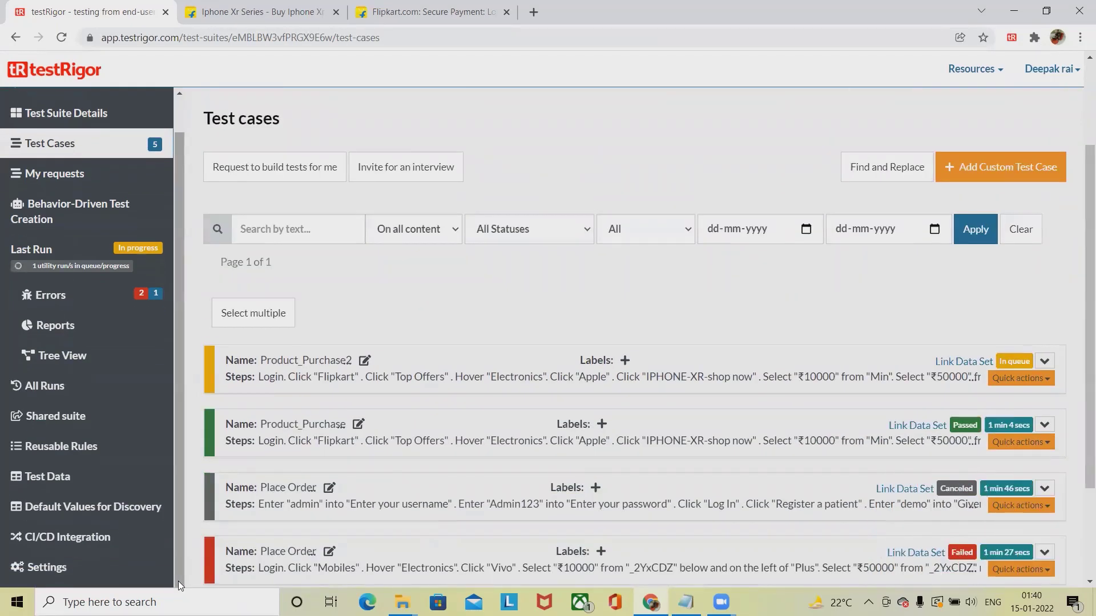
click(29, 569)
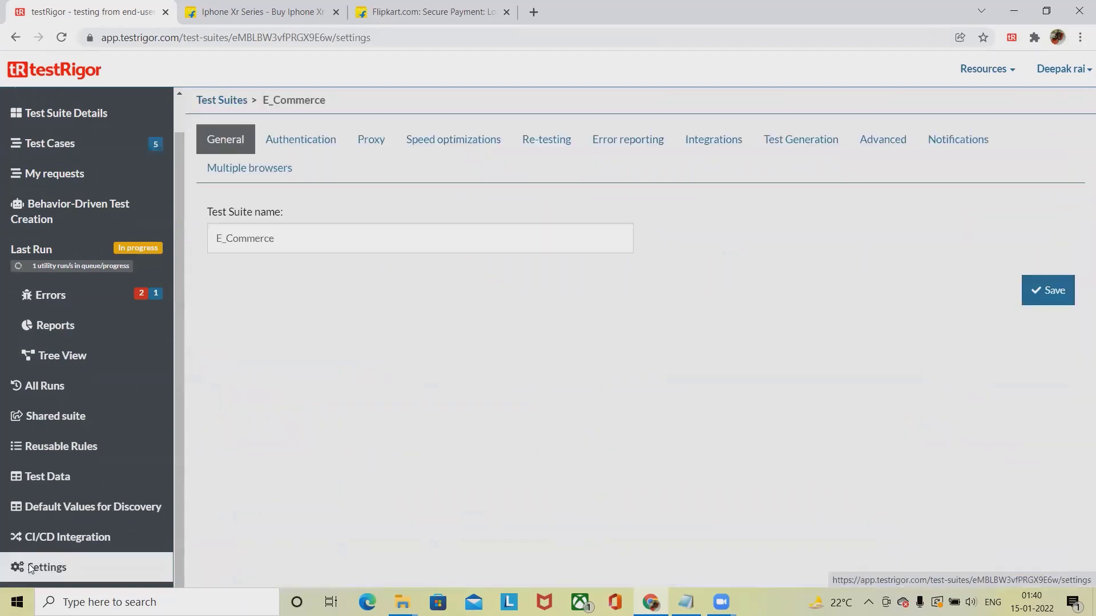
click(293, 144)
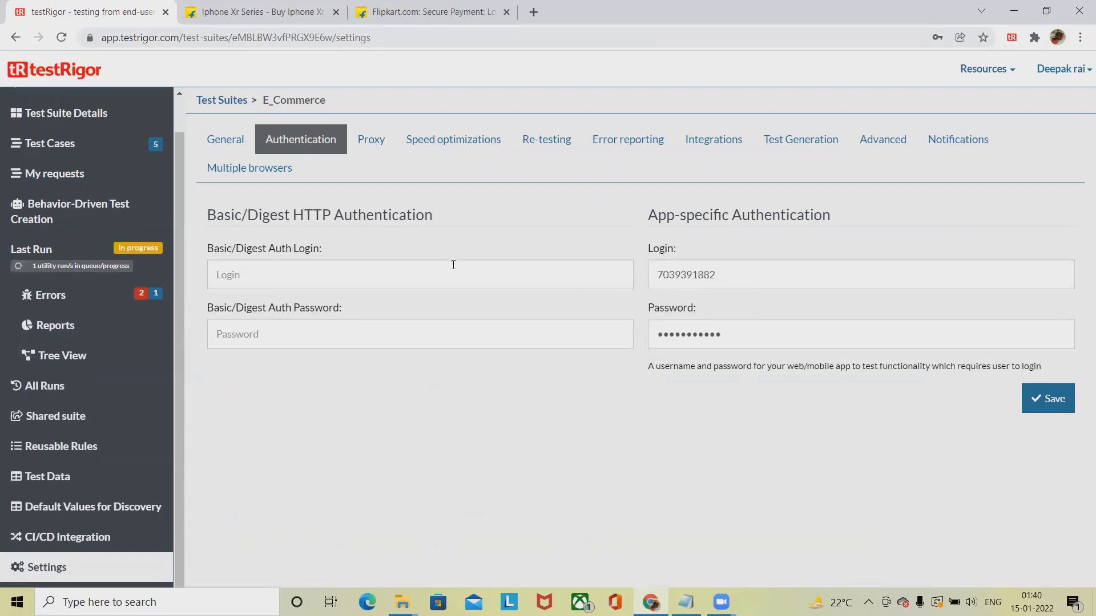
scroll(182, 113, up, 1)
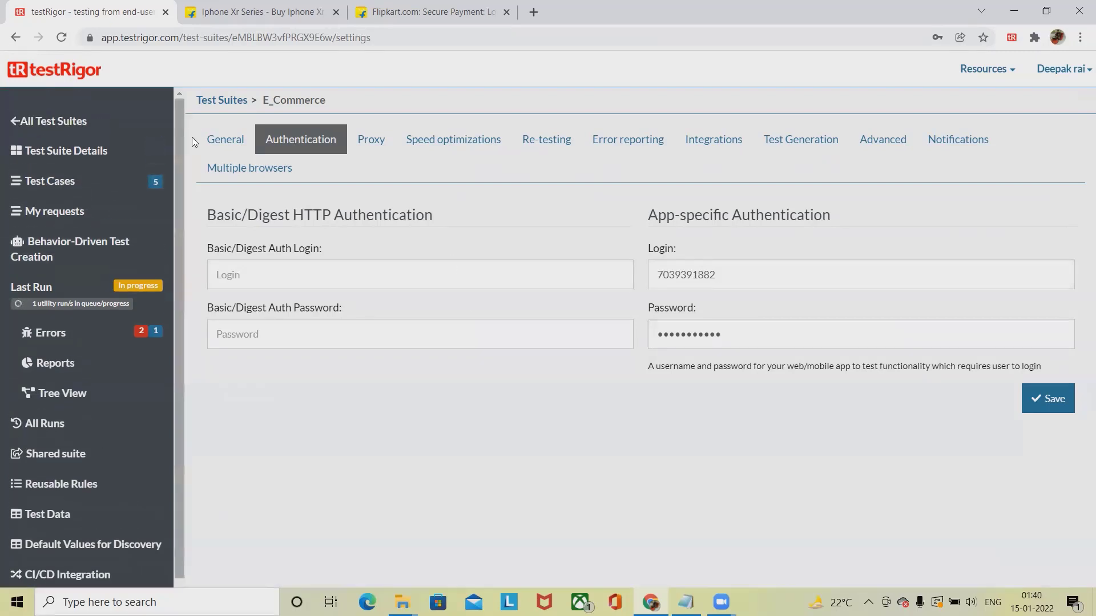
click(77, 178)
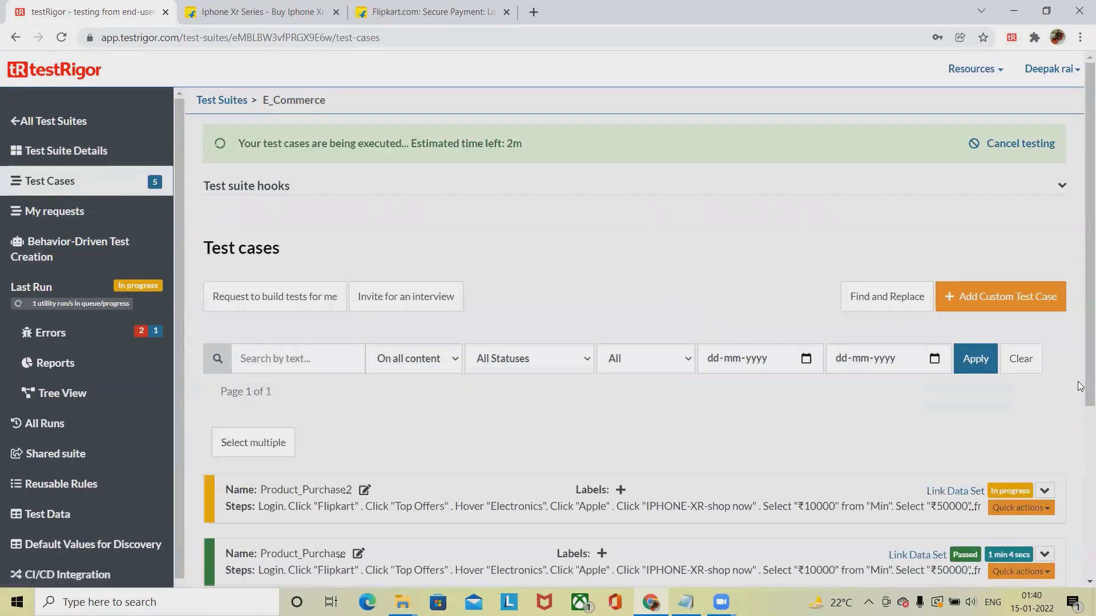
- Expand Product_Purchase2's passed run details and advance the step screenshot carousel
drag(1080, 315, 1080, 366)
scroll(1080, 366, down, 1)
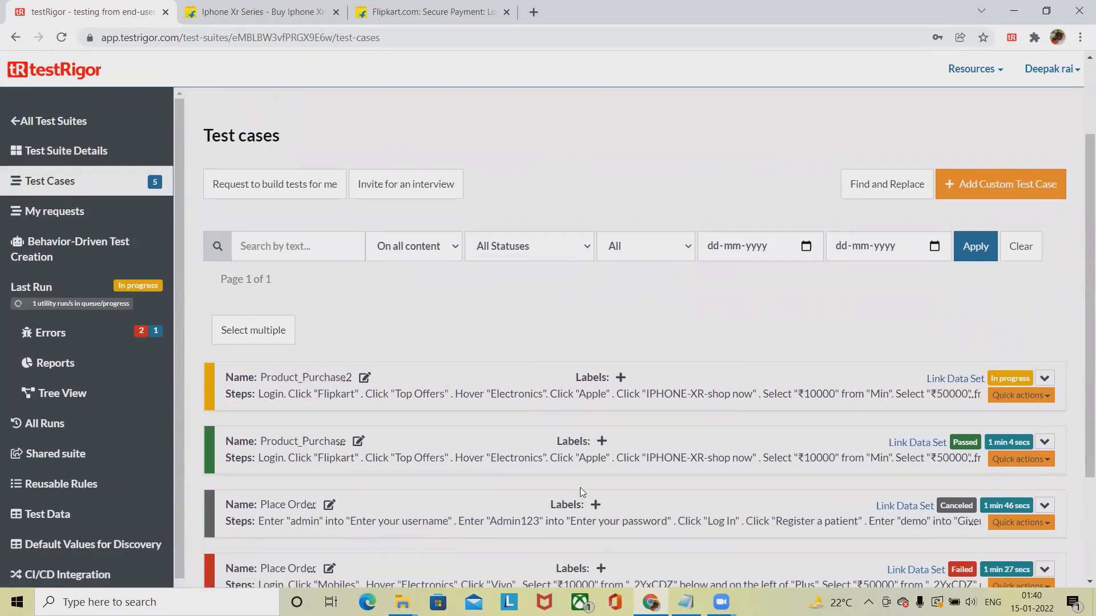
click(1044, 380)
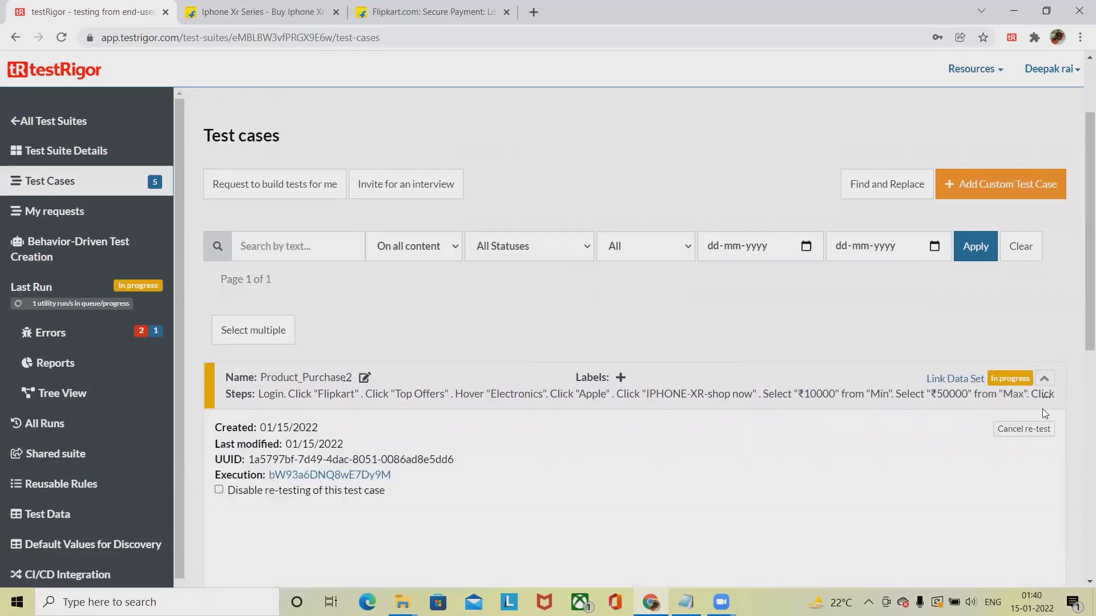
scroll(1081, 323, down, 1)
scroll(1080, 323, down, 5)
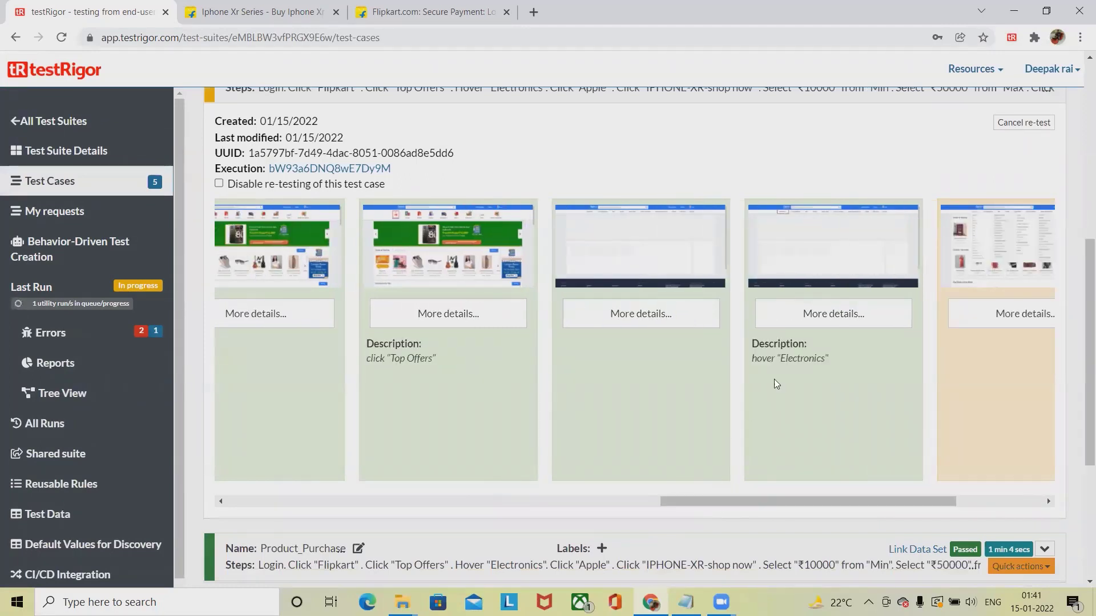
click(1048, 502)
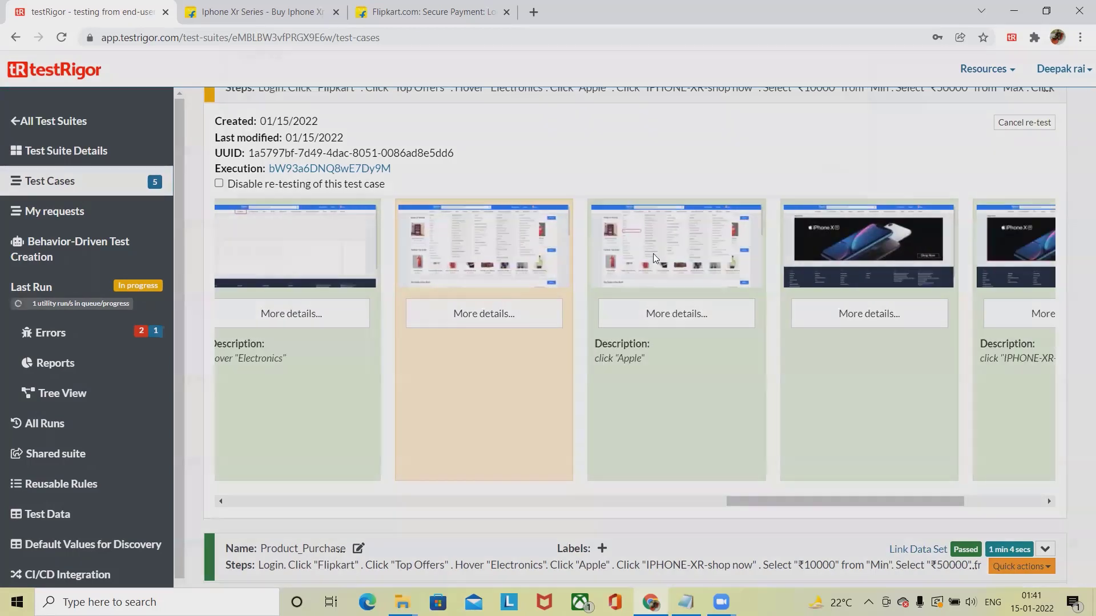
- Enlarge the click Apple step screenshot, view the next step, then close it
click(654, 259)
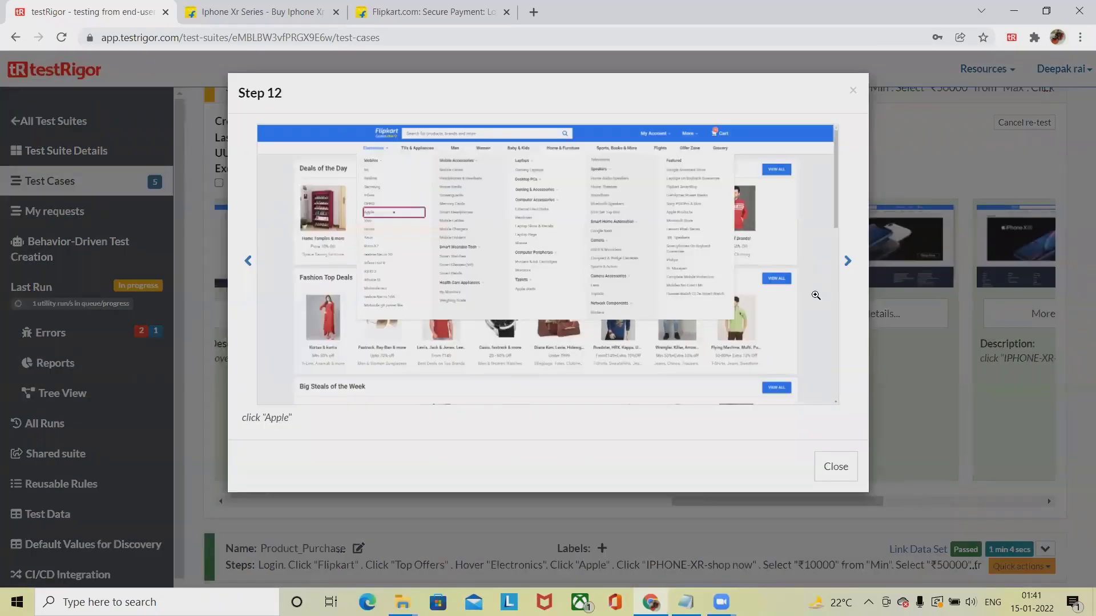
click(848, 264)
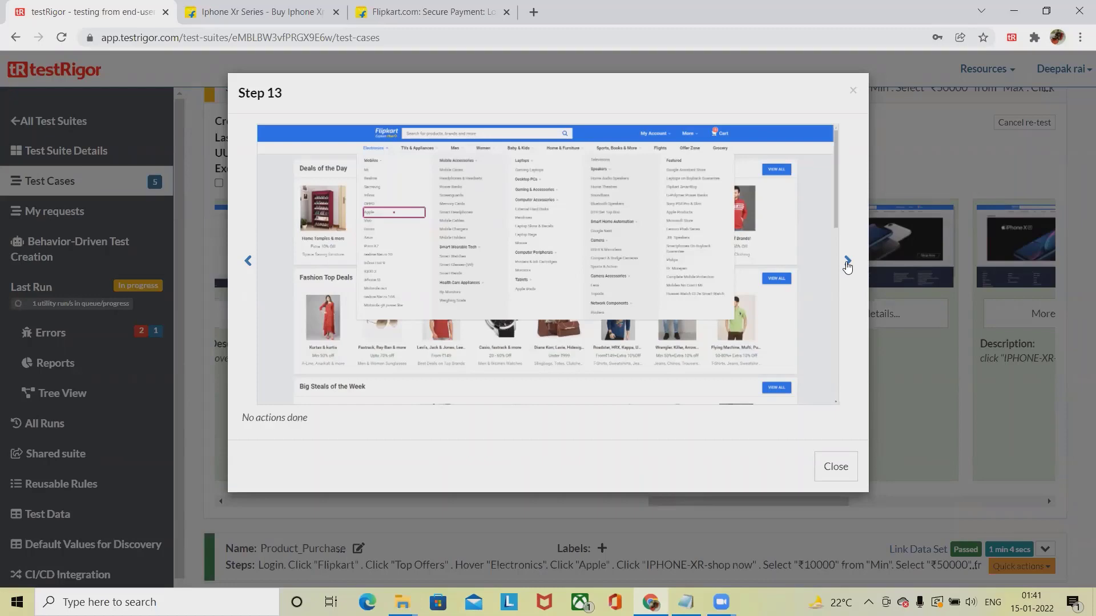
click(851, 91)
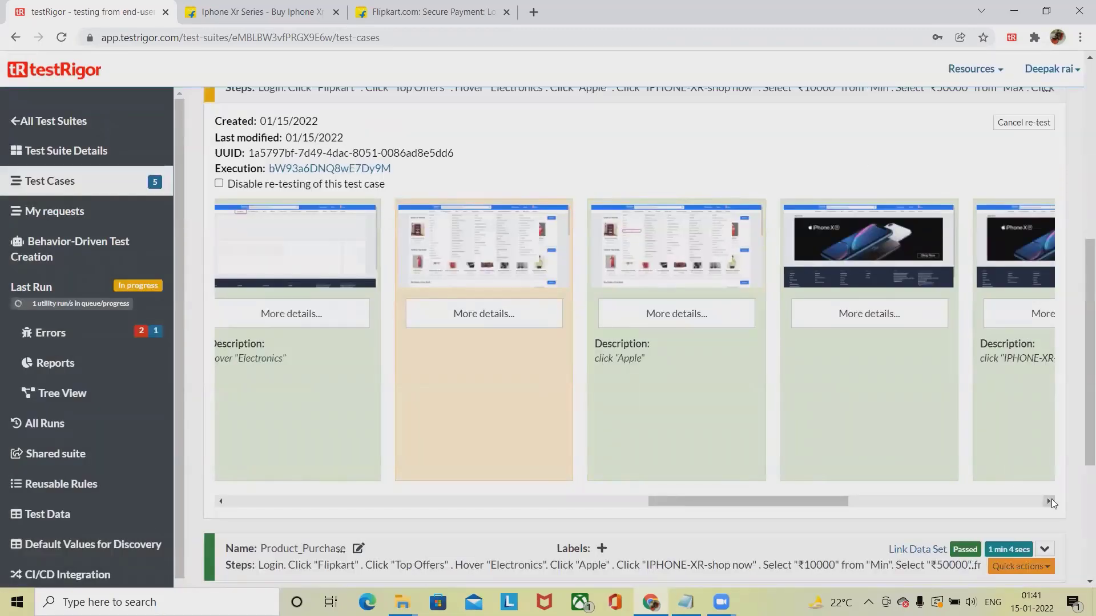
- Page through the remaining step screenshots up to the BUY NOW click
click(1049, 501)
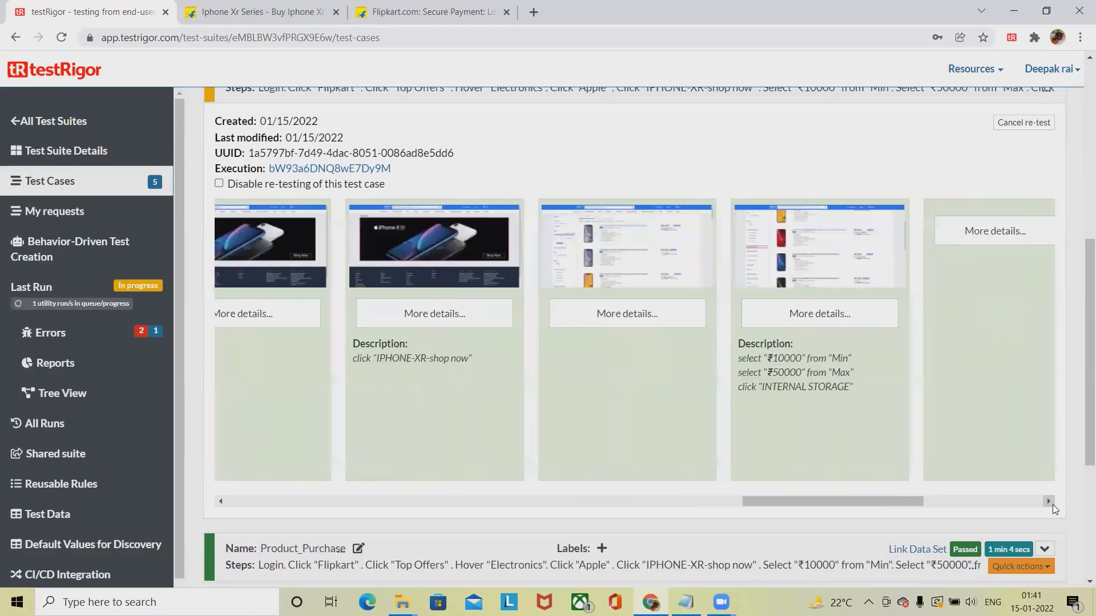
click(1049, 501)
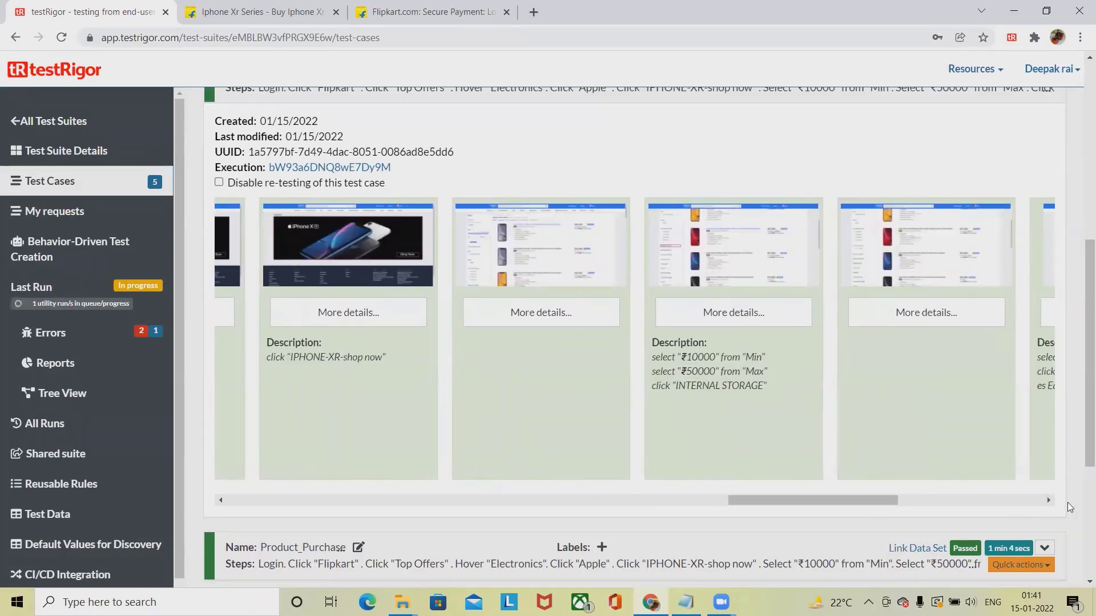
click(1049, 501)
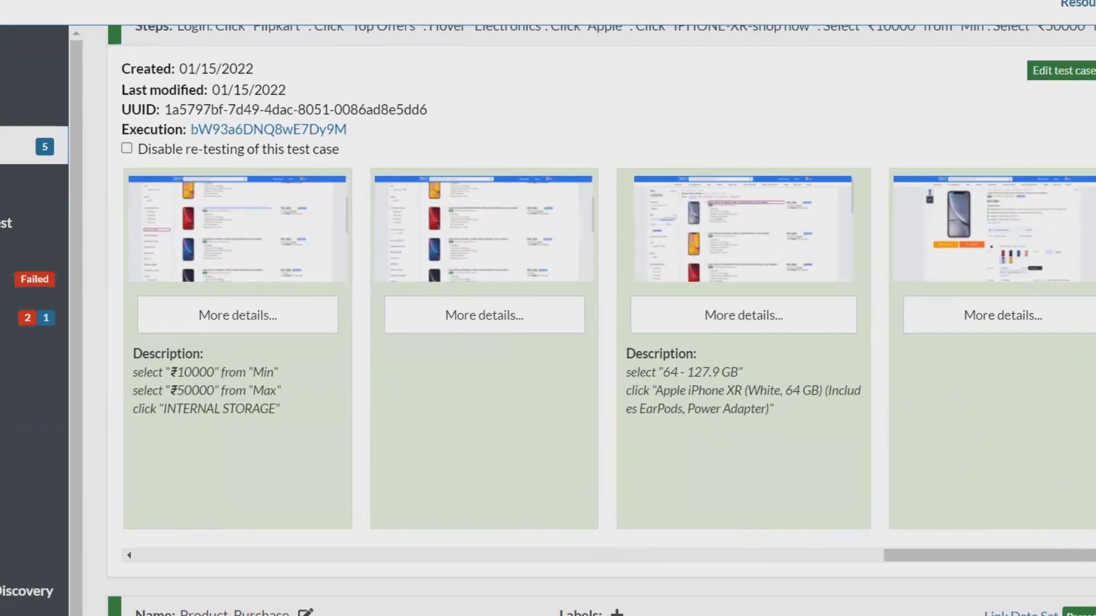
drag(1010, 555, 1093, 555)
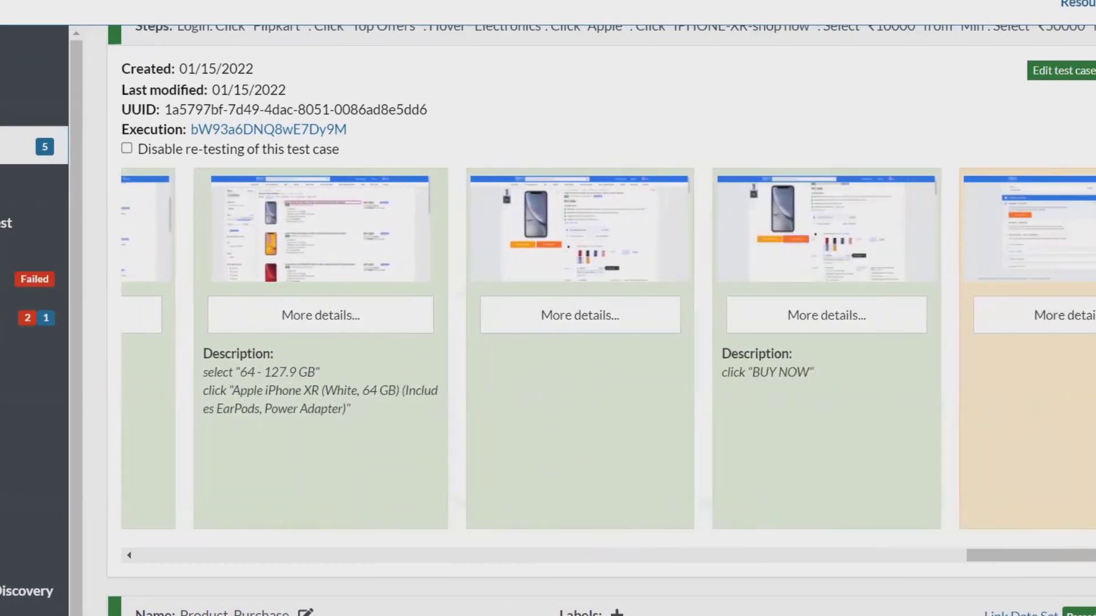
scroll(1088, 188, up, 3)
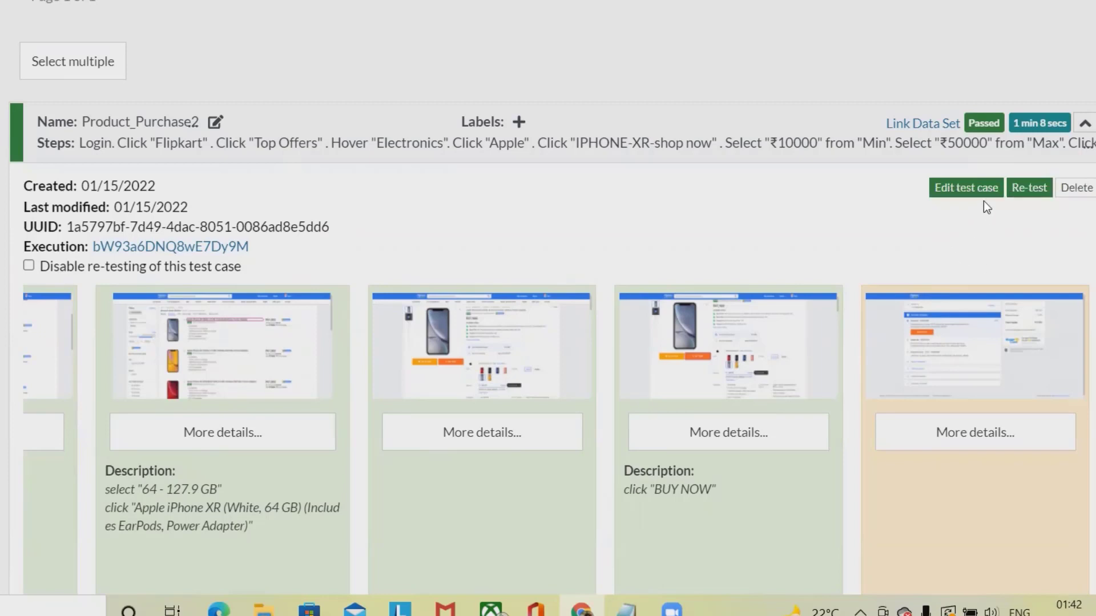
- Open Product_Purchase2's edit dialog and review its custom steps from BUY NOW back to login
click(984, 186)
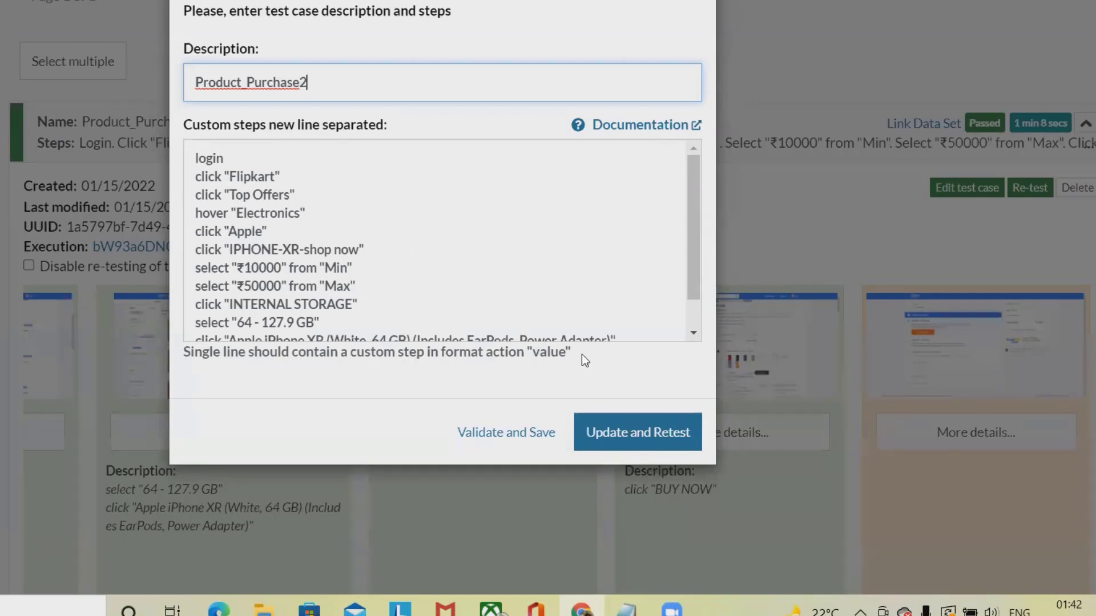
click(693, 332)
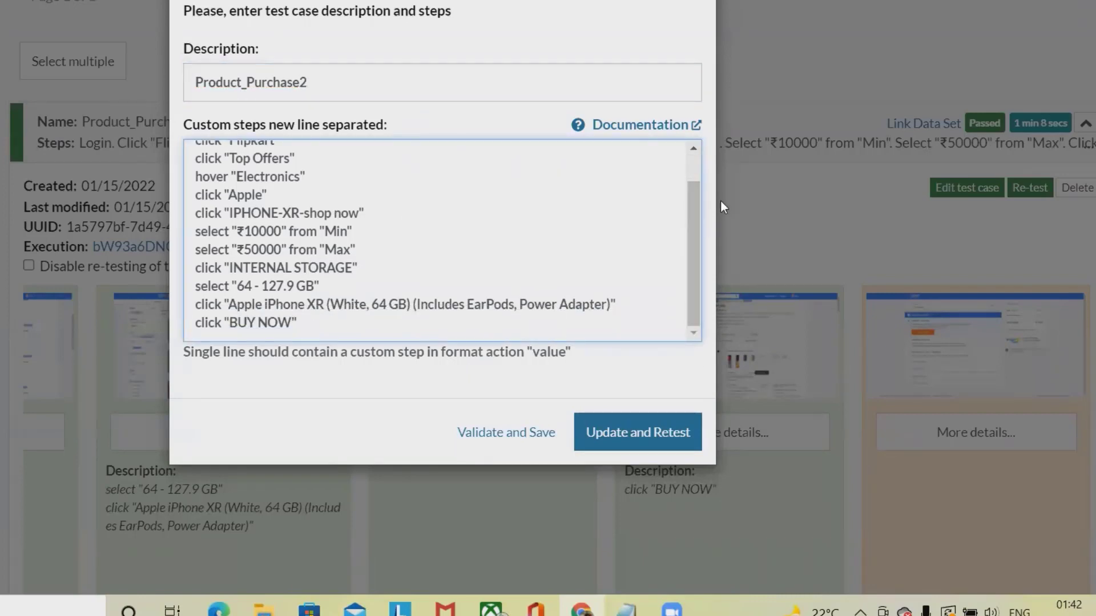
click(688, 144)
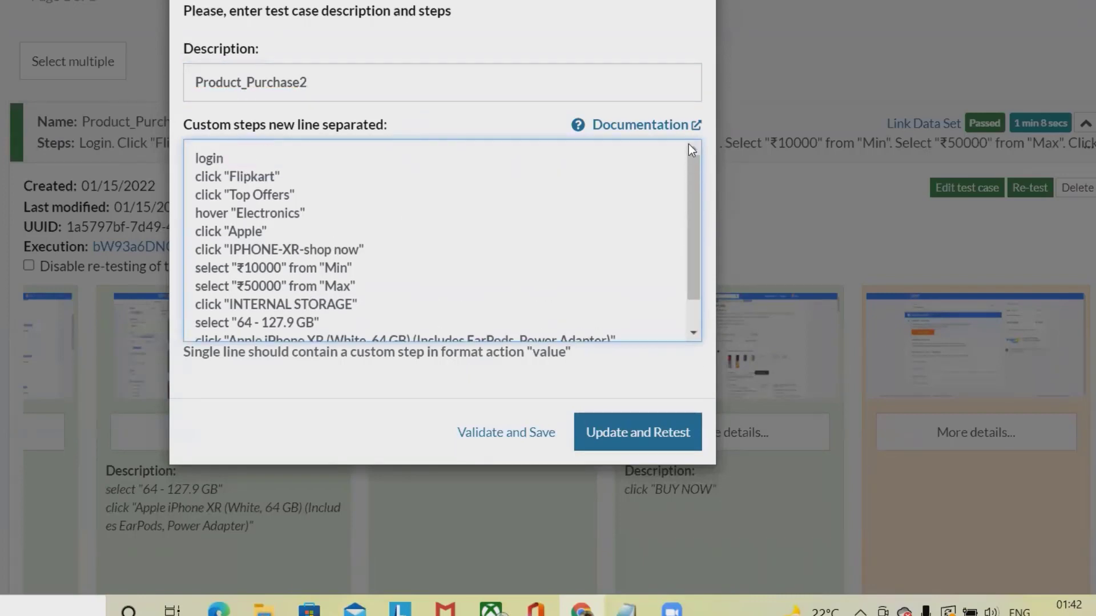